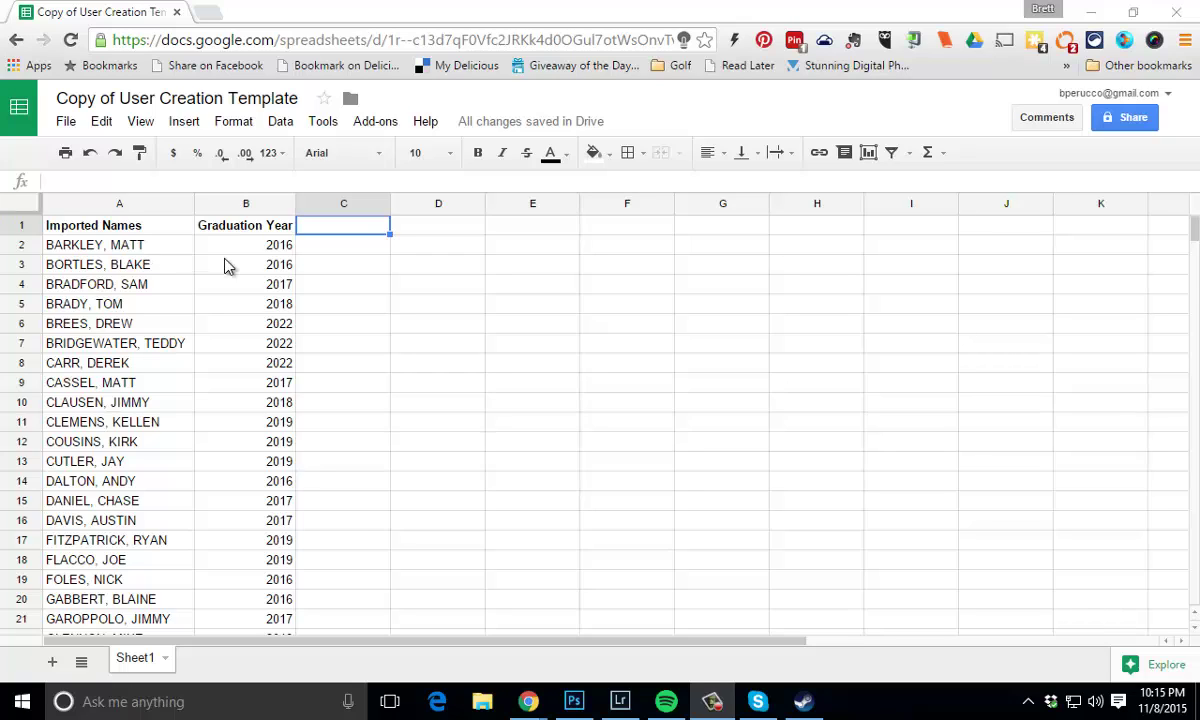
Insert two blank columns left of Graduation Year, moving it to column D, then select B2.
click(285, 204)
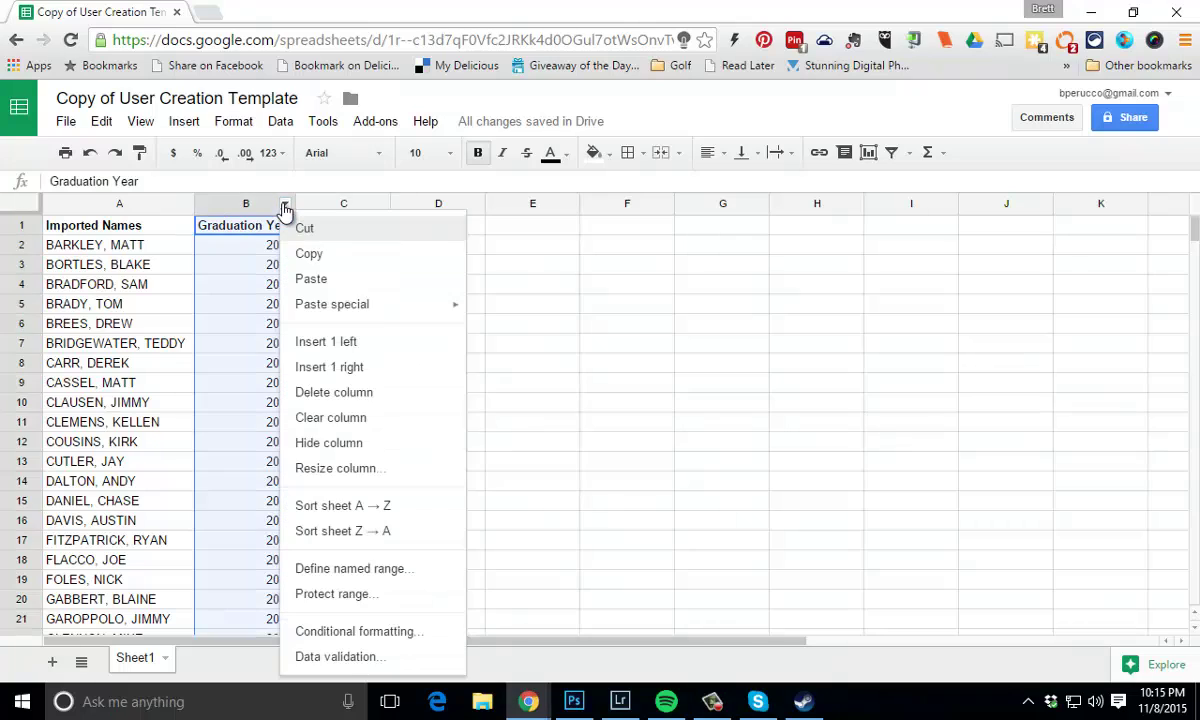
click(378, 352)
click(285, 204)
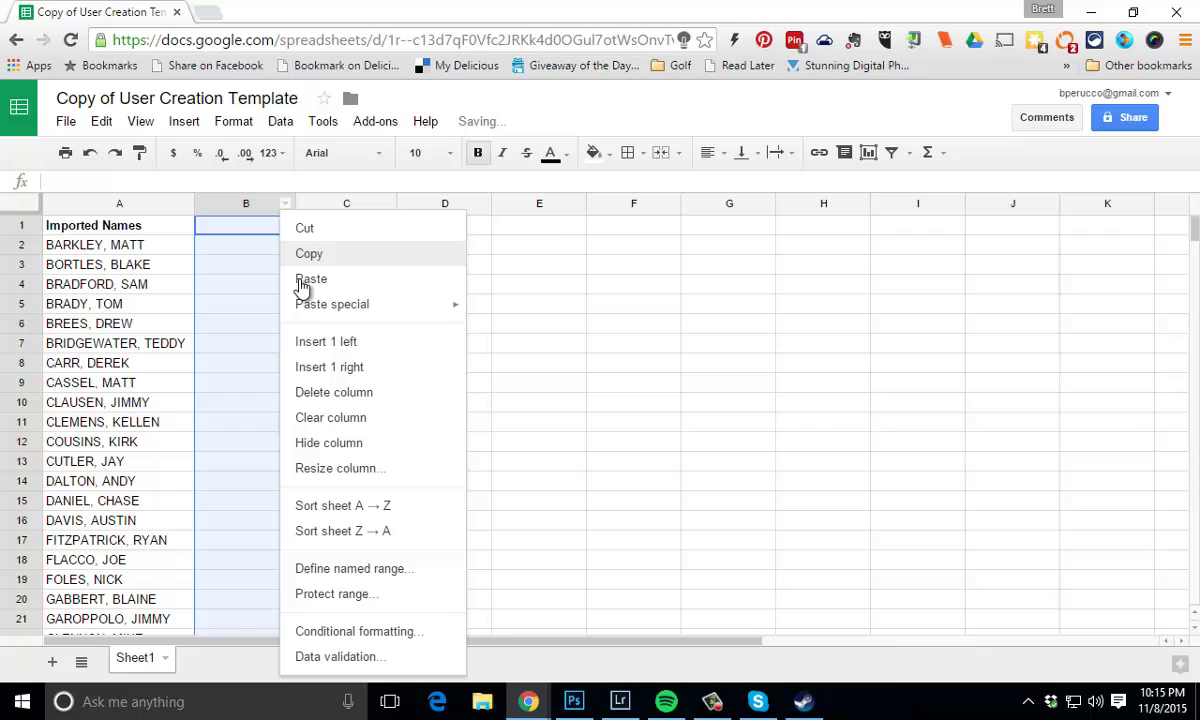
click(329, 341)
click(287, 250)
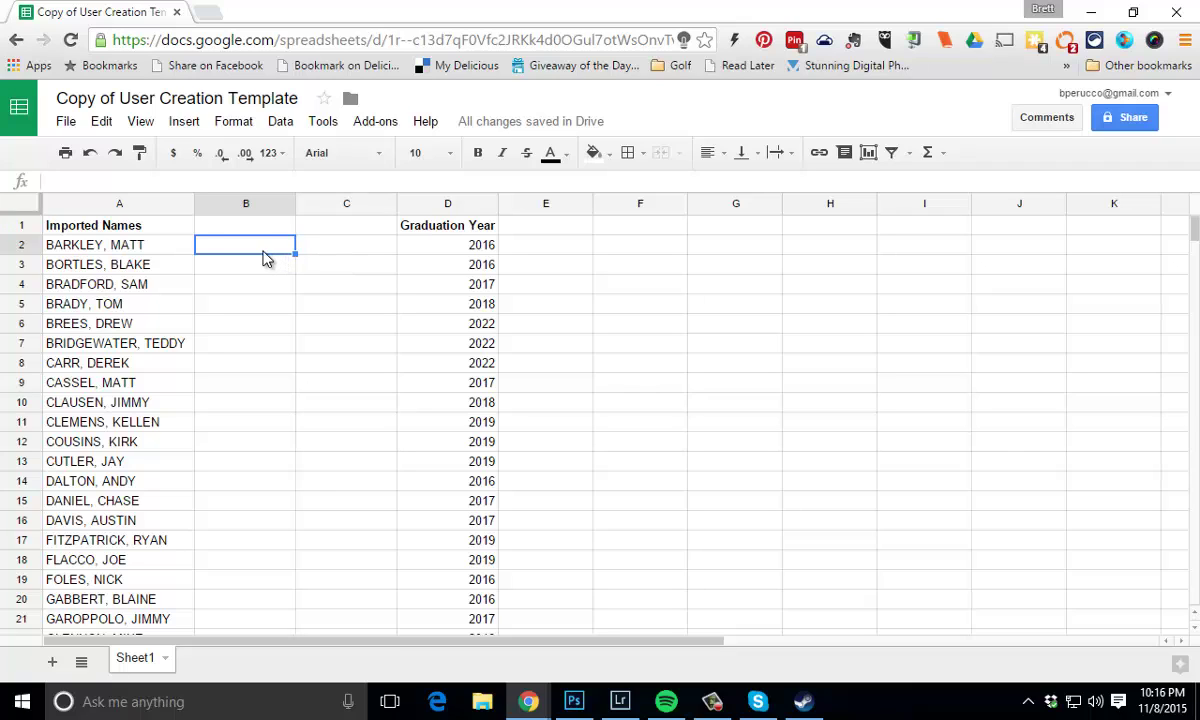
Enter =split(A2,",") in B2 so BARKLEY and MATT land in B2 and C2.
text(=split)
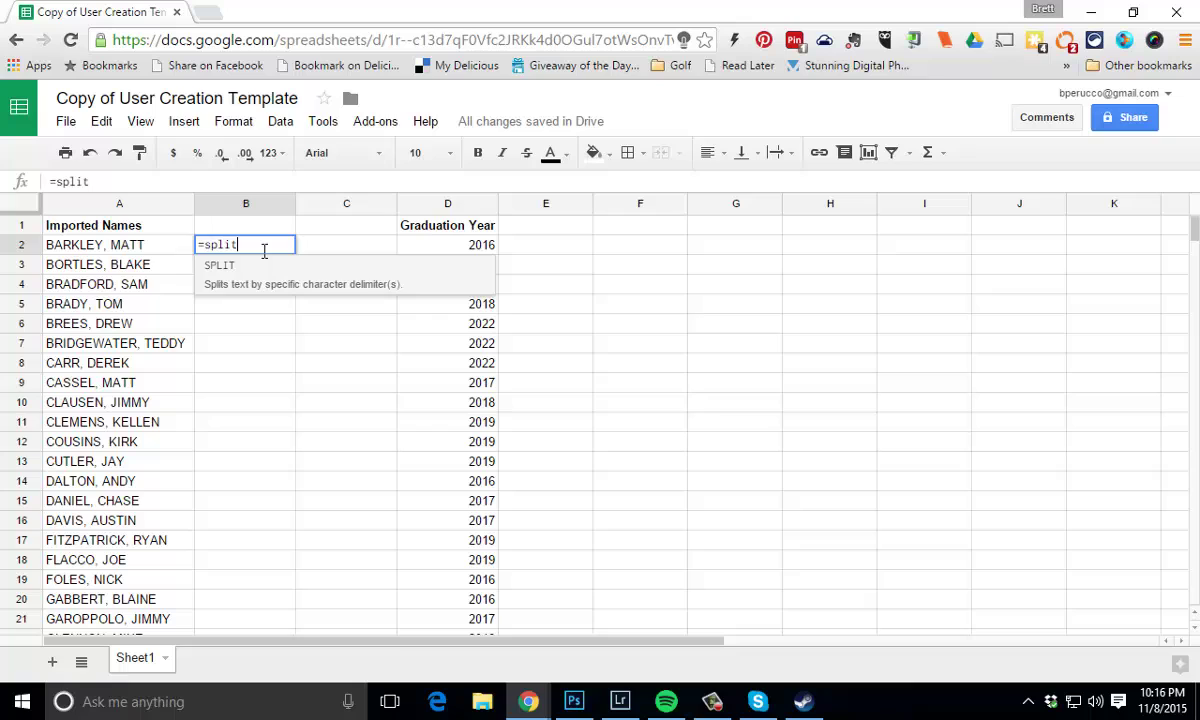
text(()
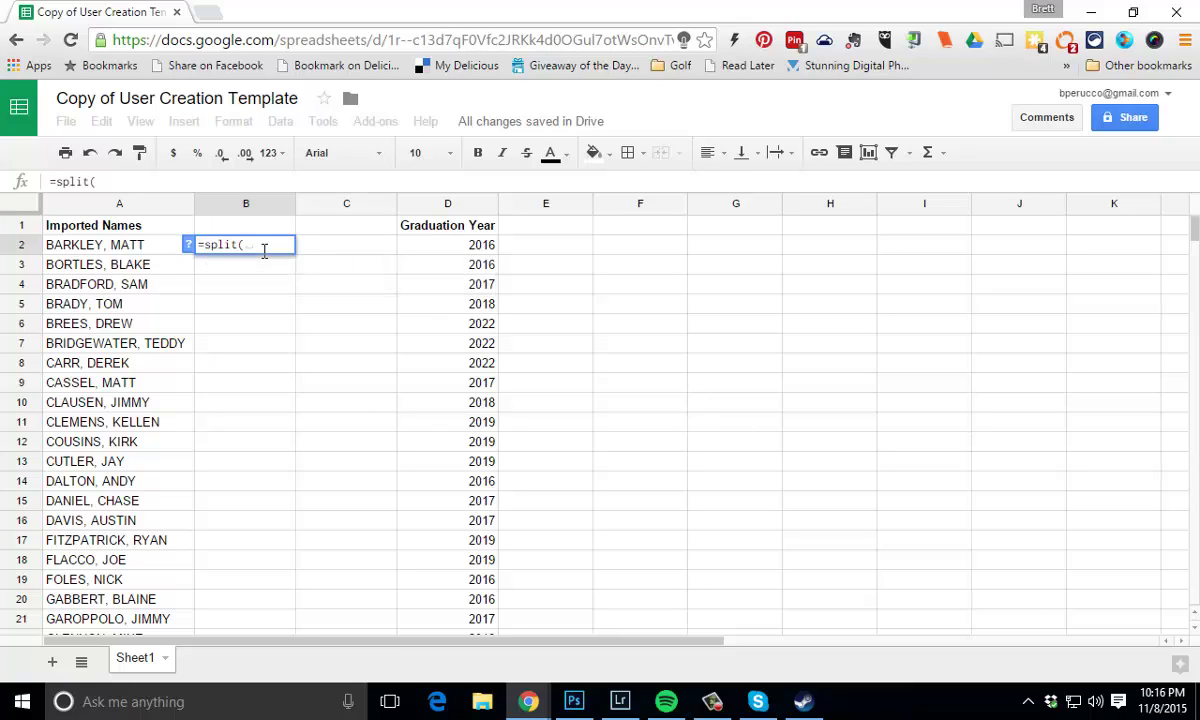
click(128, 252)
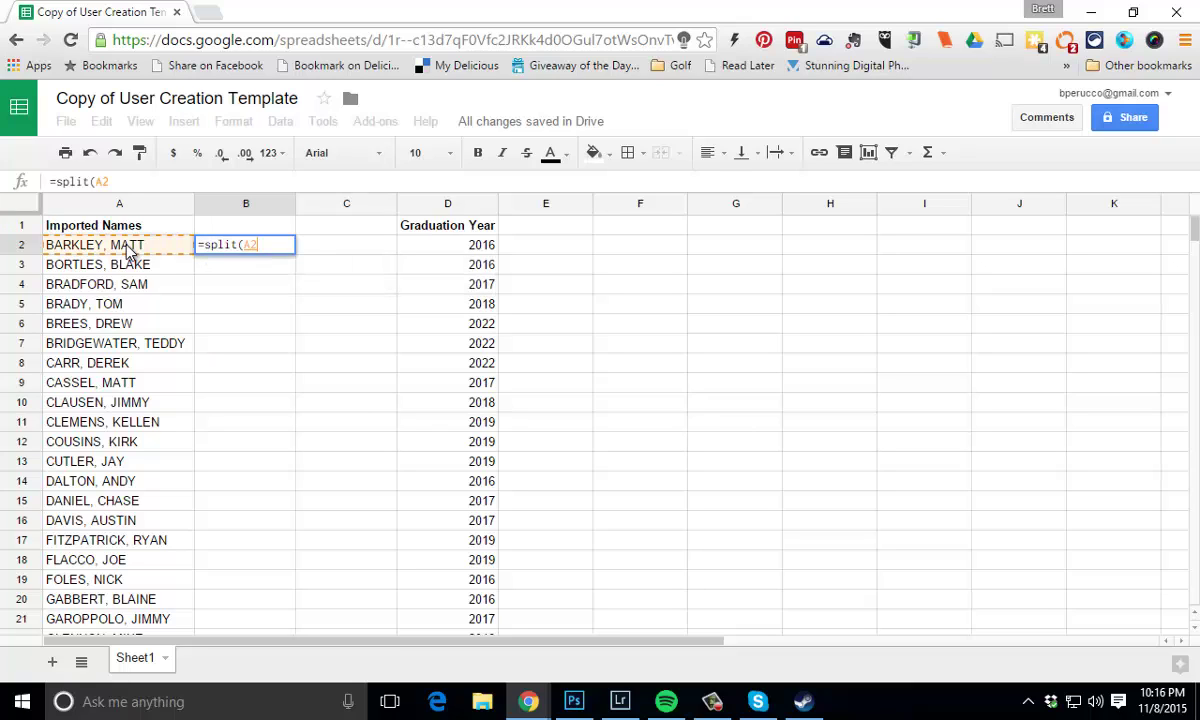
text(,",")
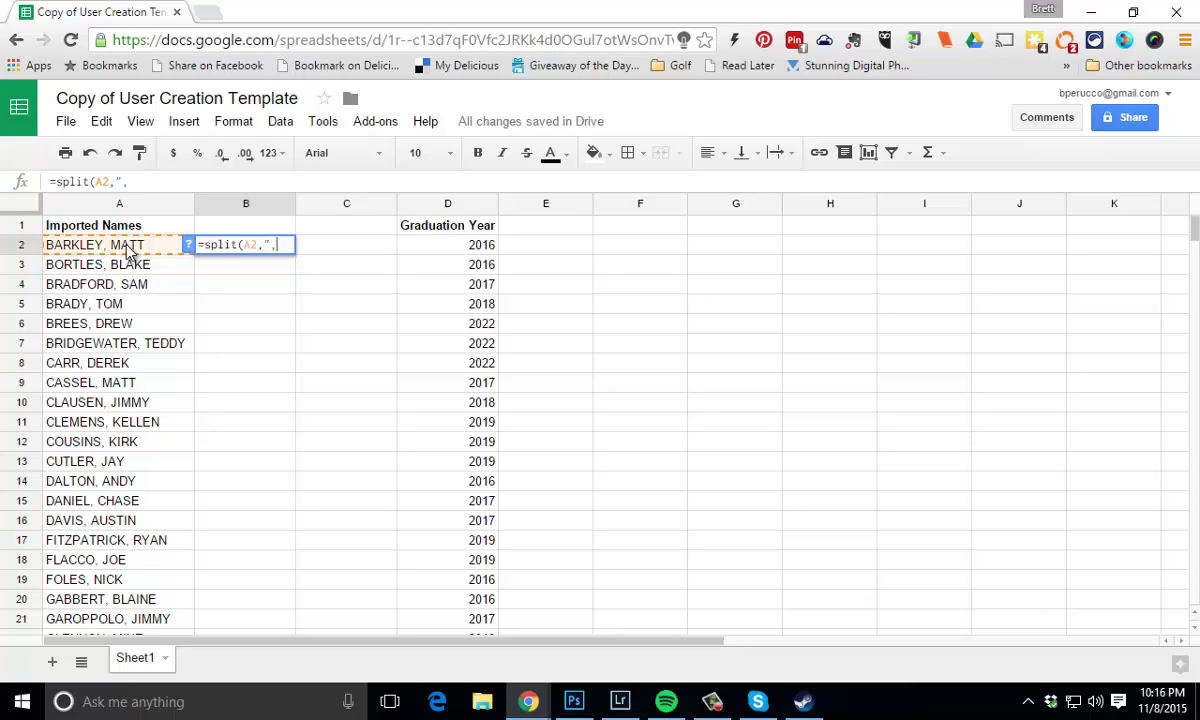
text())
key(Return)
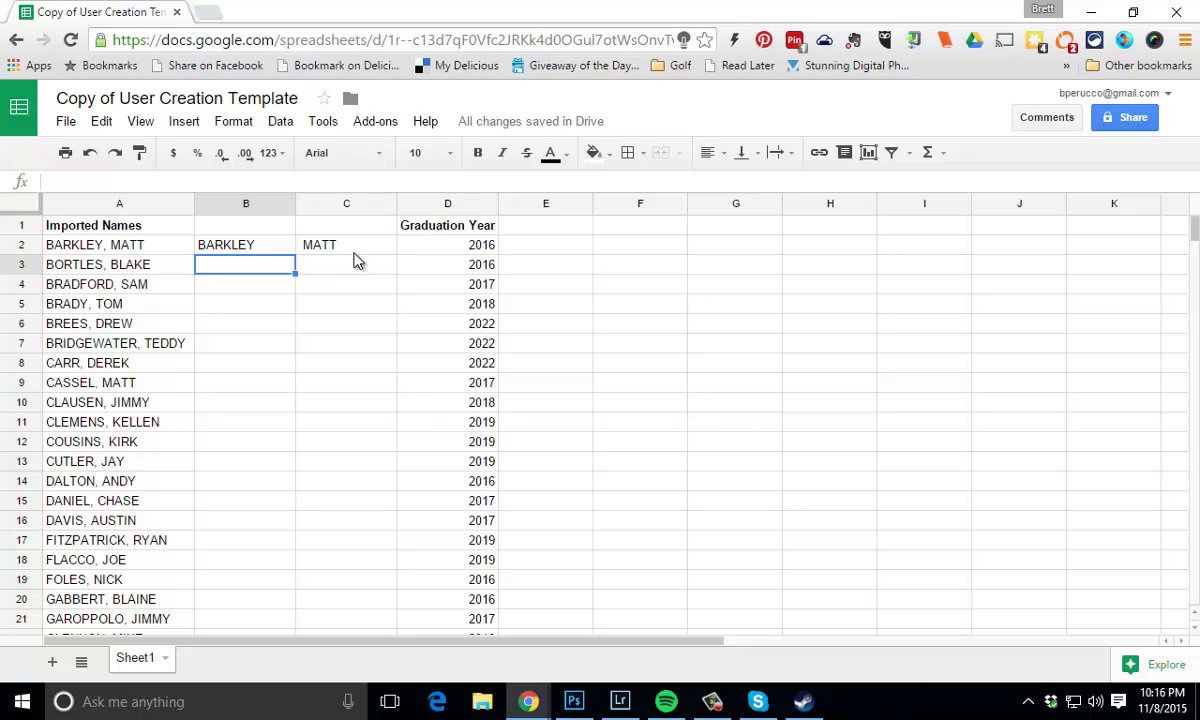
click(306, 247)
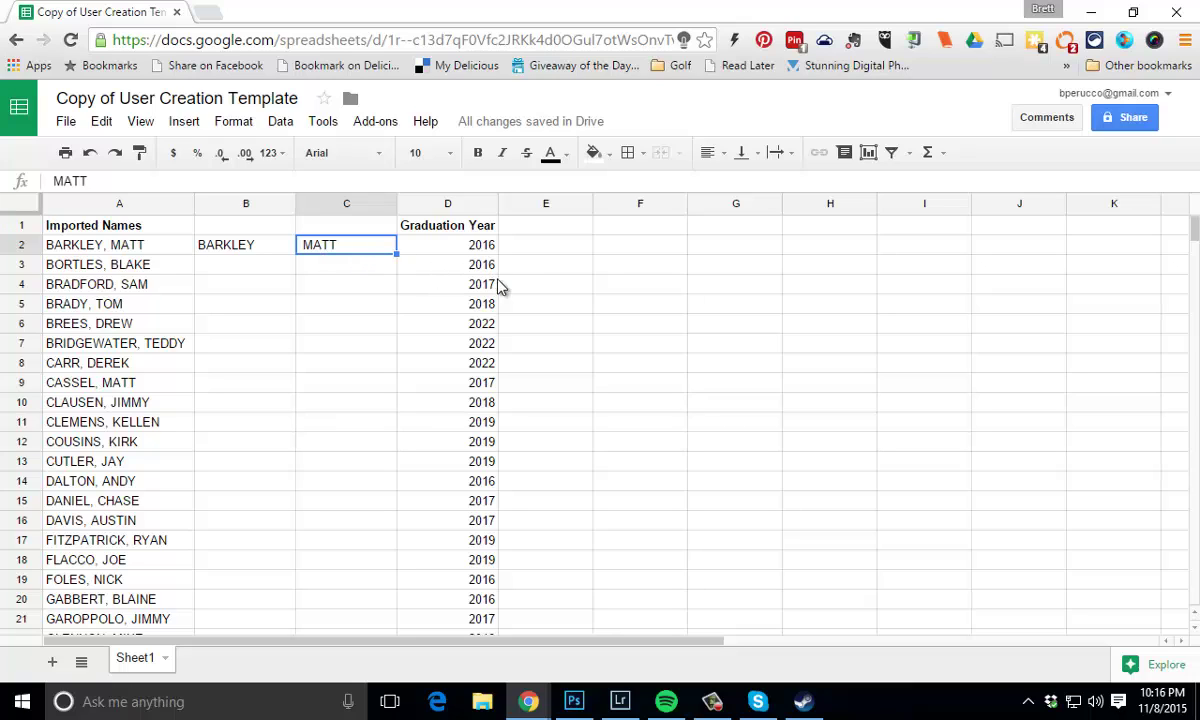
Insert a new empty column D before Graduation Year.
click(488, 205)
click(546, 345)
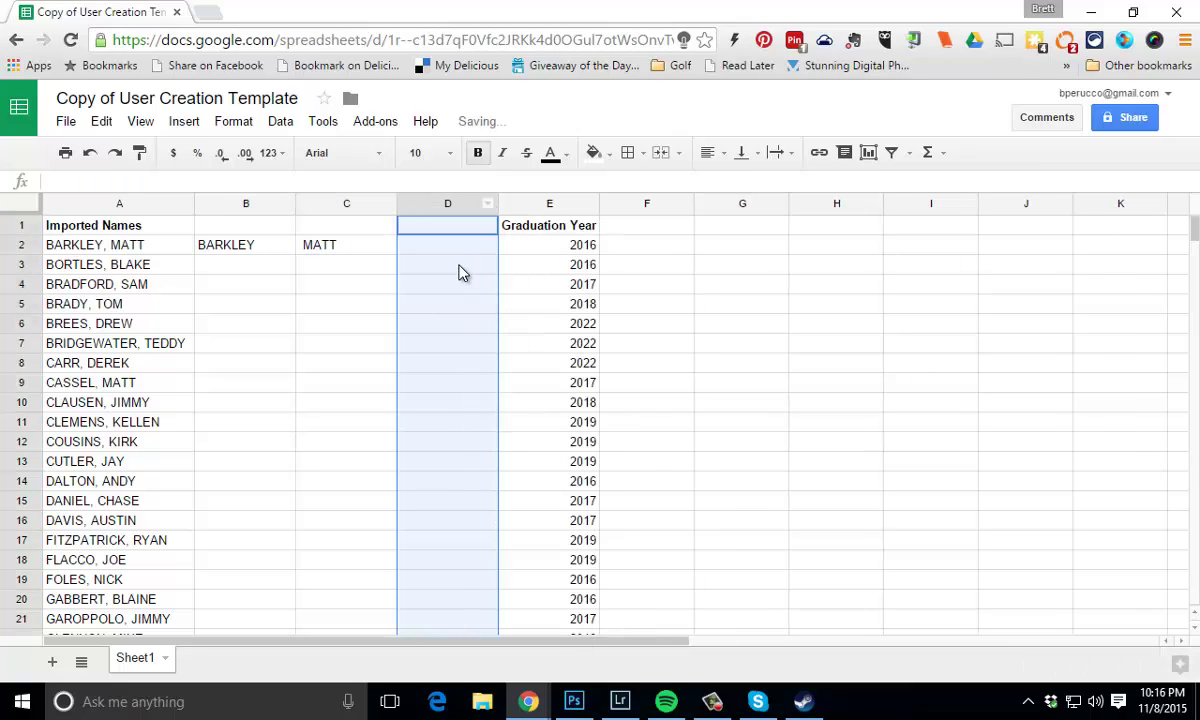
click(455, 250)
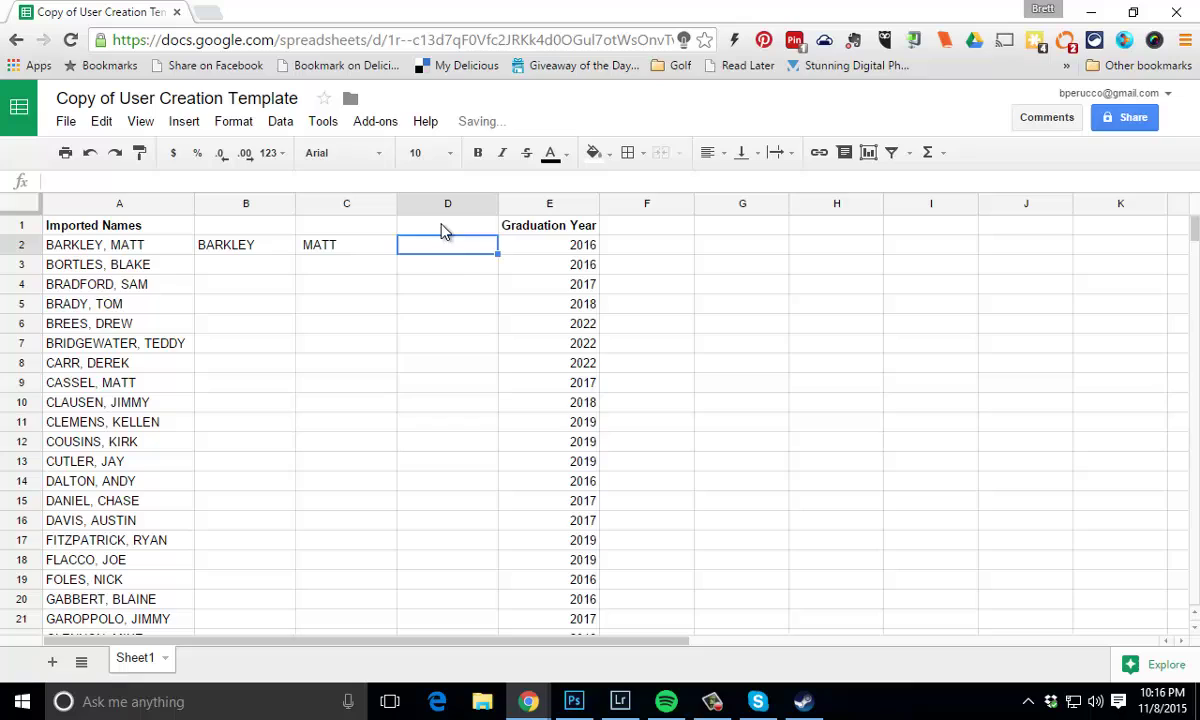
Enter =ArrayFormula(SUBSTITUTE(C2:C," ","")) in D2, with the range starting at row 2.
click(277, 178)
text(=ArrayFormula(SUBSTITUTE(C1:C," ","")))
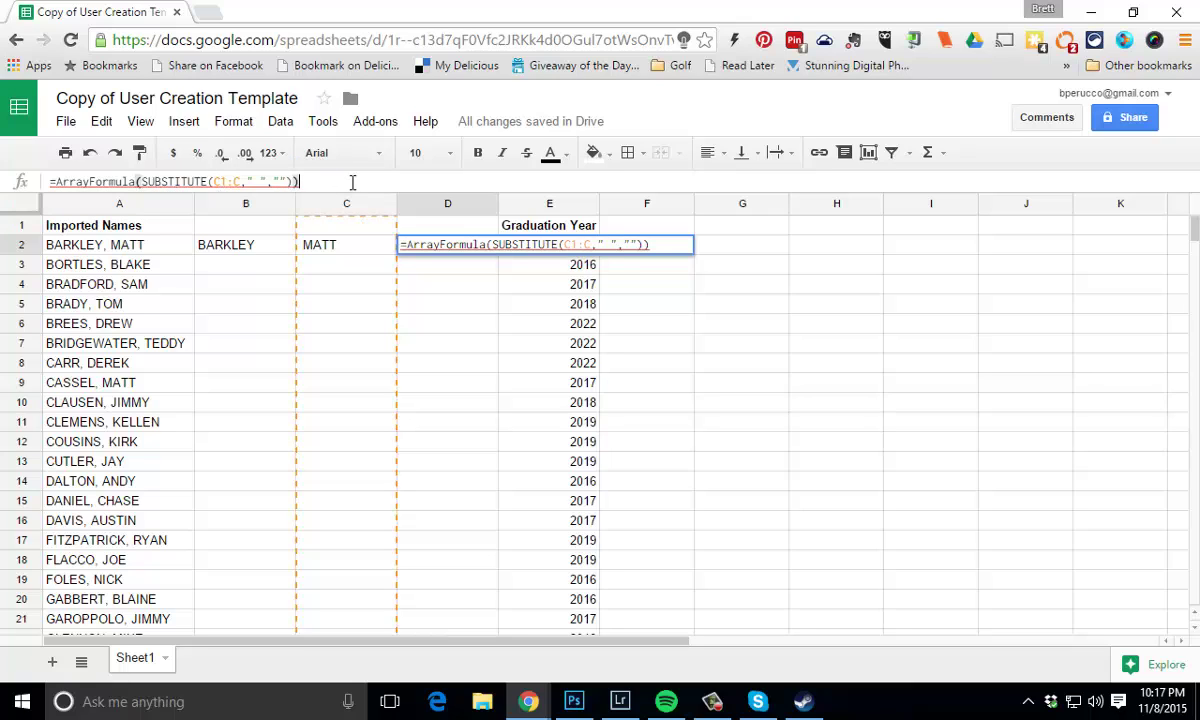
click(230, 181)
key(BackSpace)
text(2)
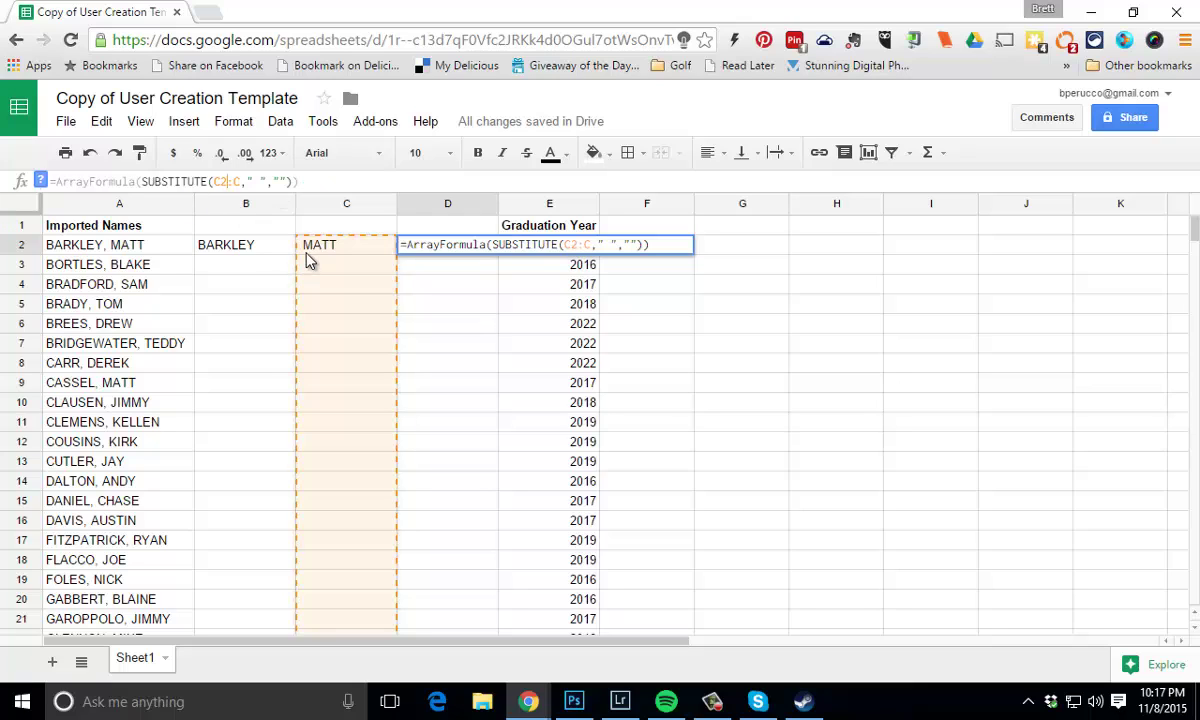
click(260, 182)
key(Left)
key(Right)
key(Right)
key(Right)
key(Right)
key(Right)
key(Return)
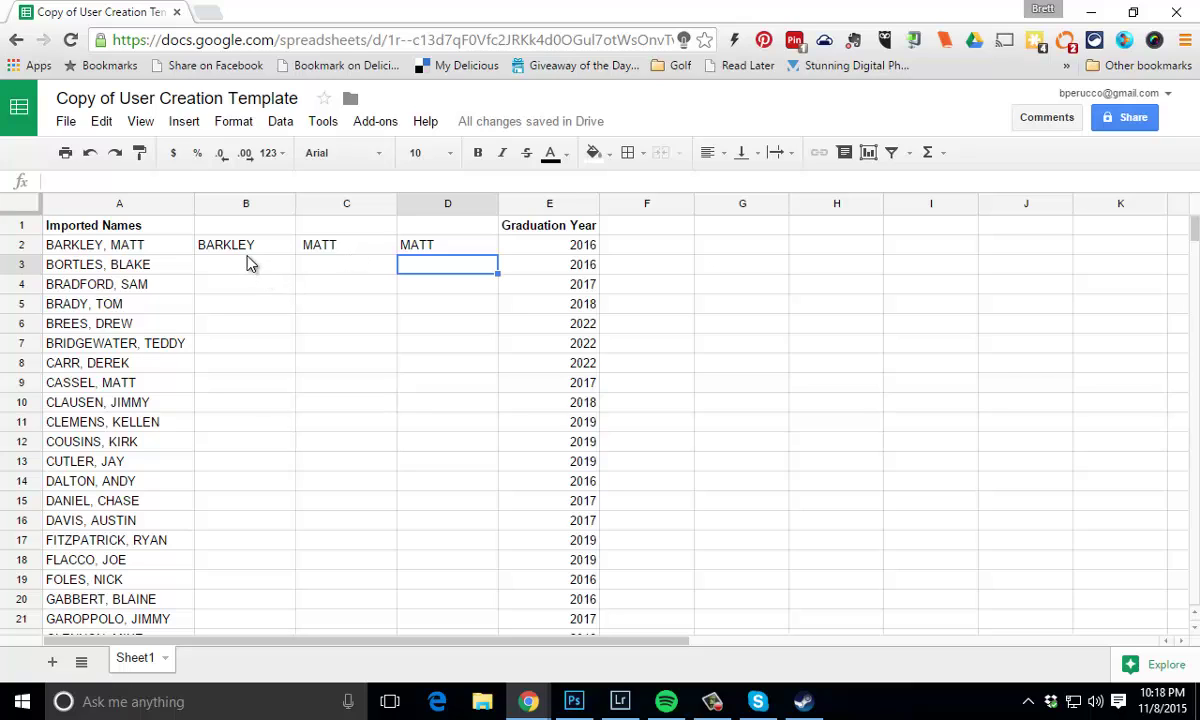
Fill the B2:C2 split formula down to every imported name row.
drag(228, 254, 325, 257)
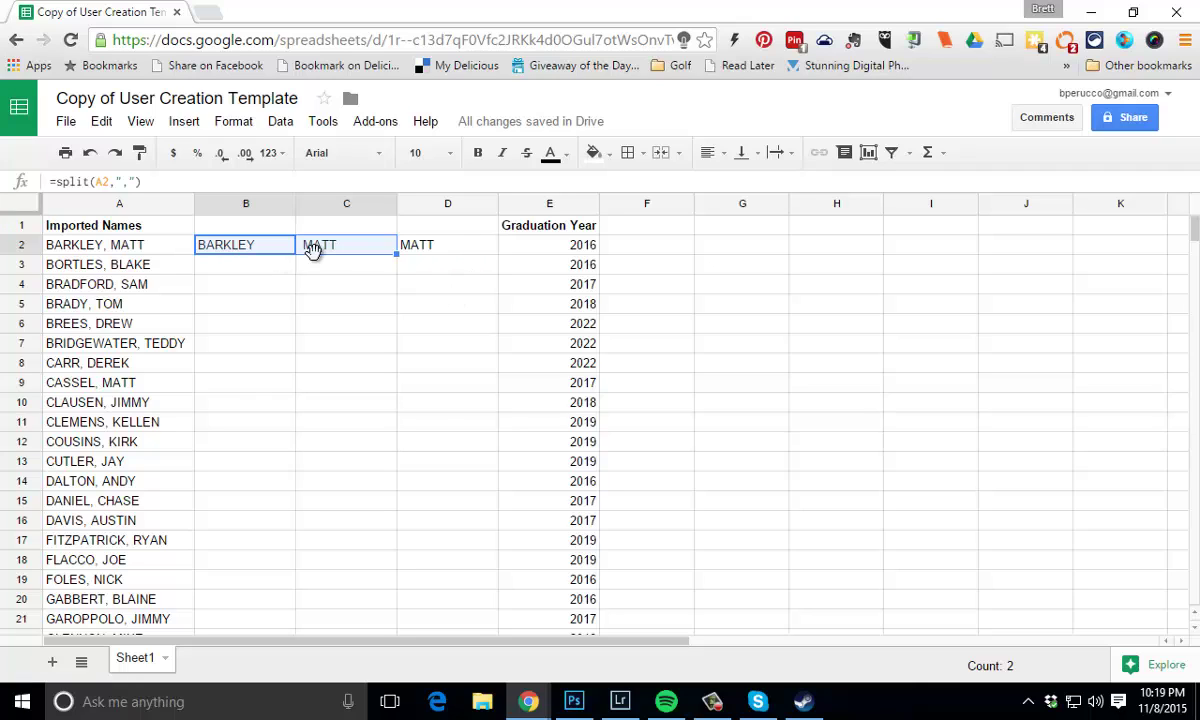
double_click(396, 253)
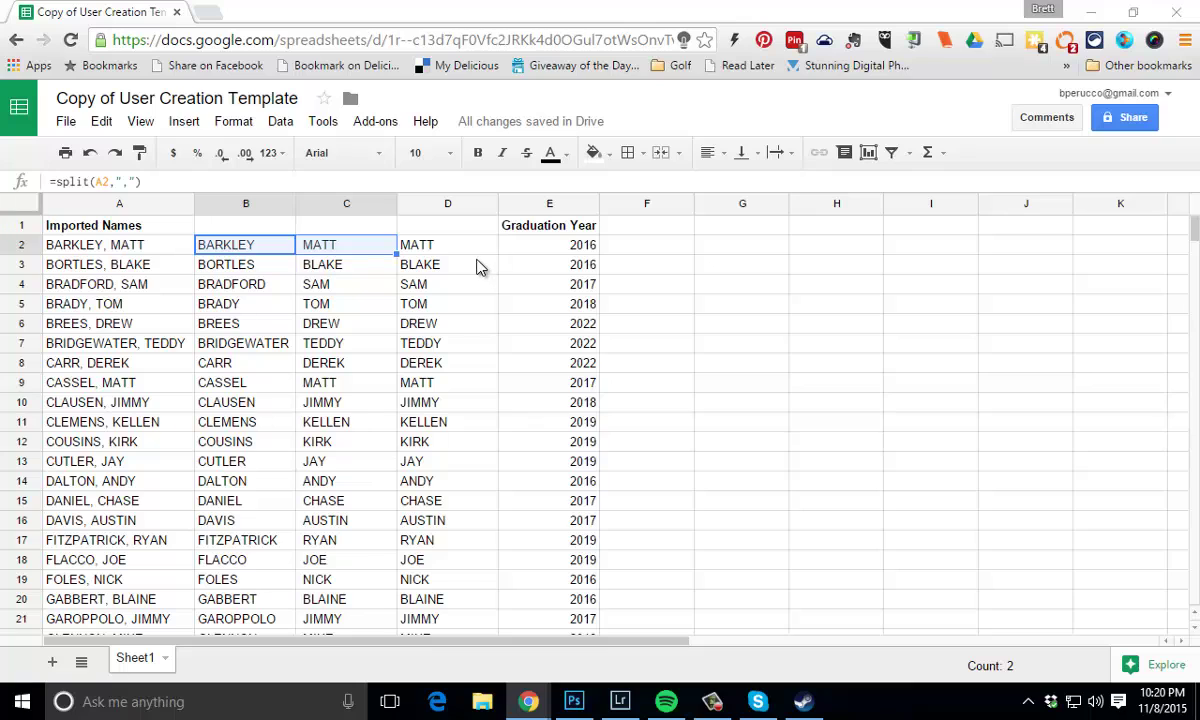
Insert a column before Graduation Year and head it 'Last Name' in E1.
click(589, 205)
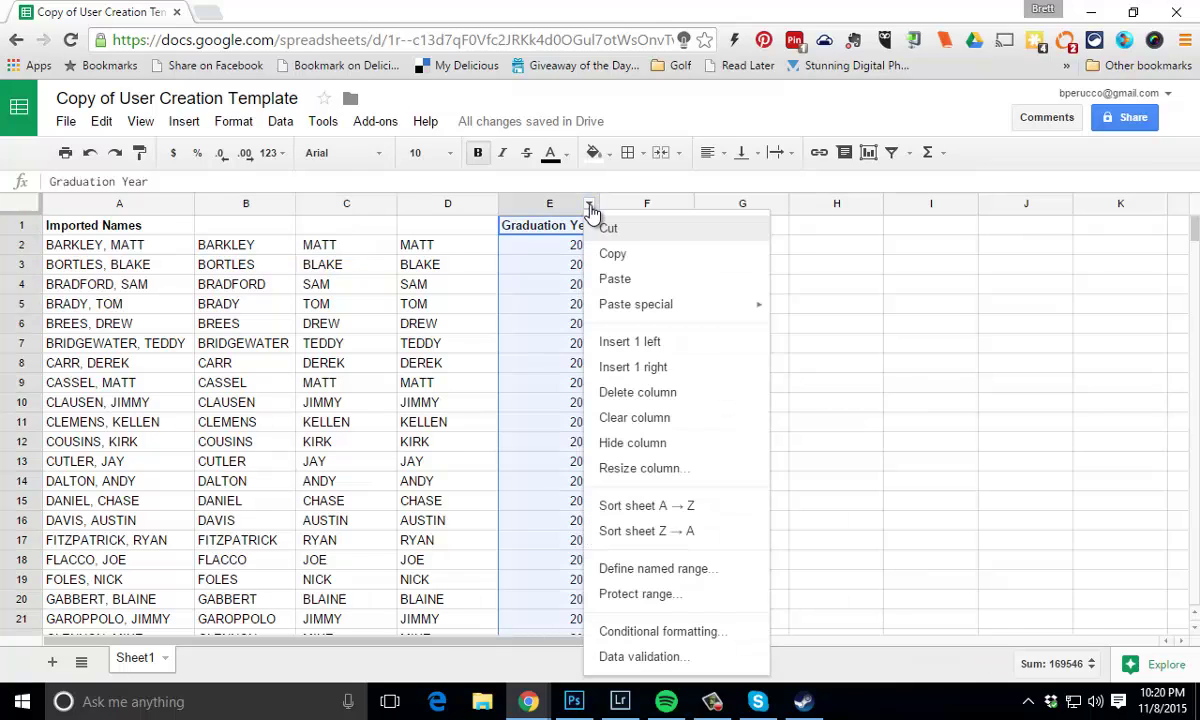
click(668, 344)
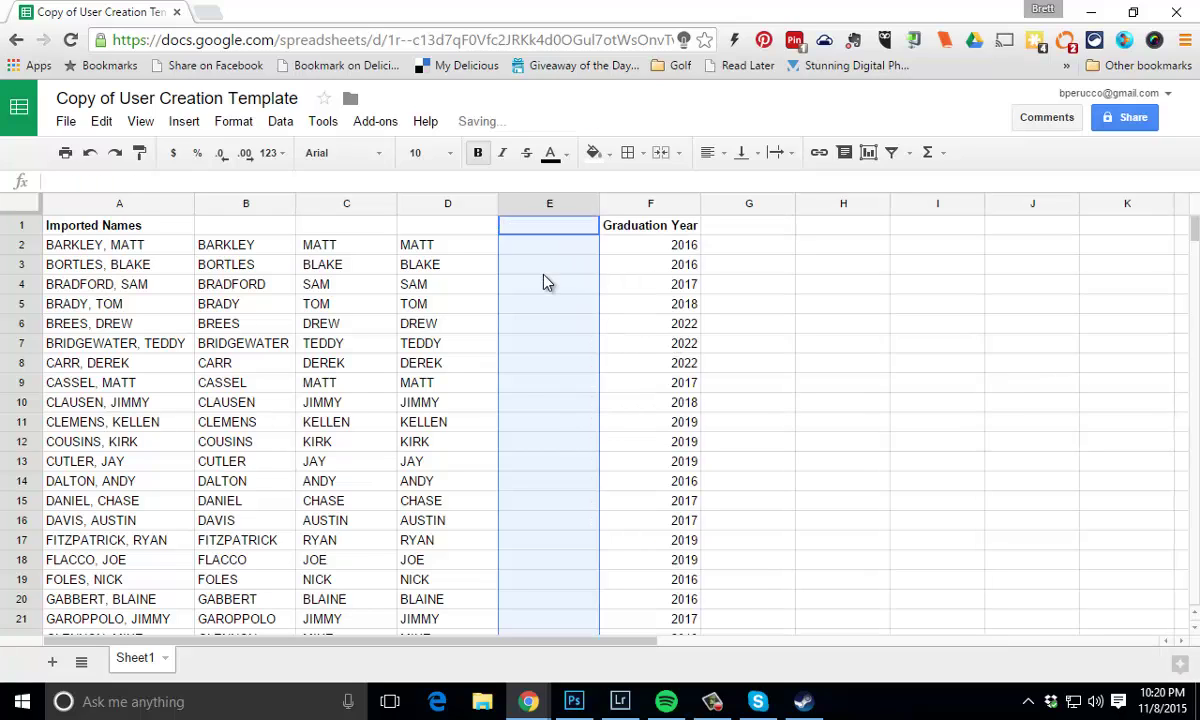
click(526, 253)
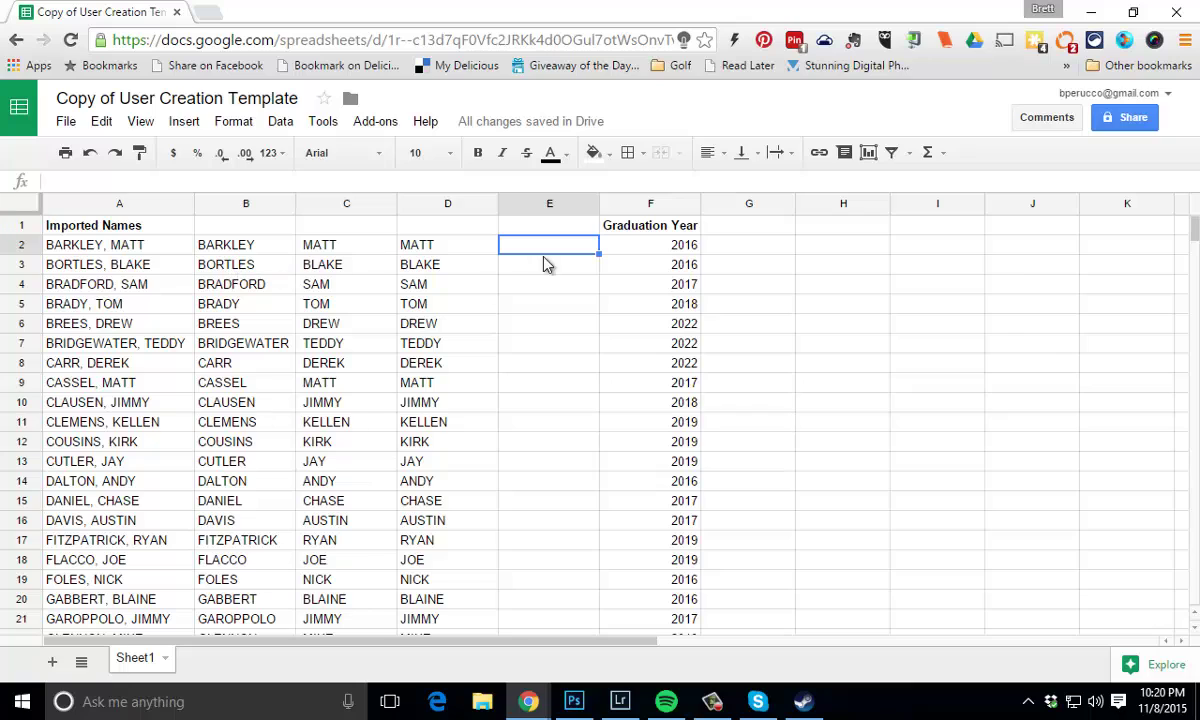
key(Up)
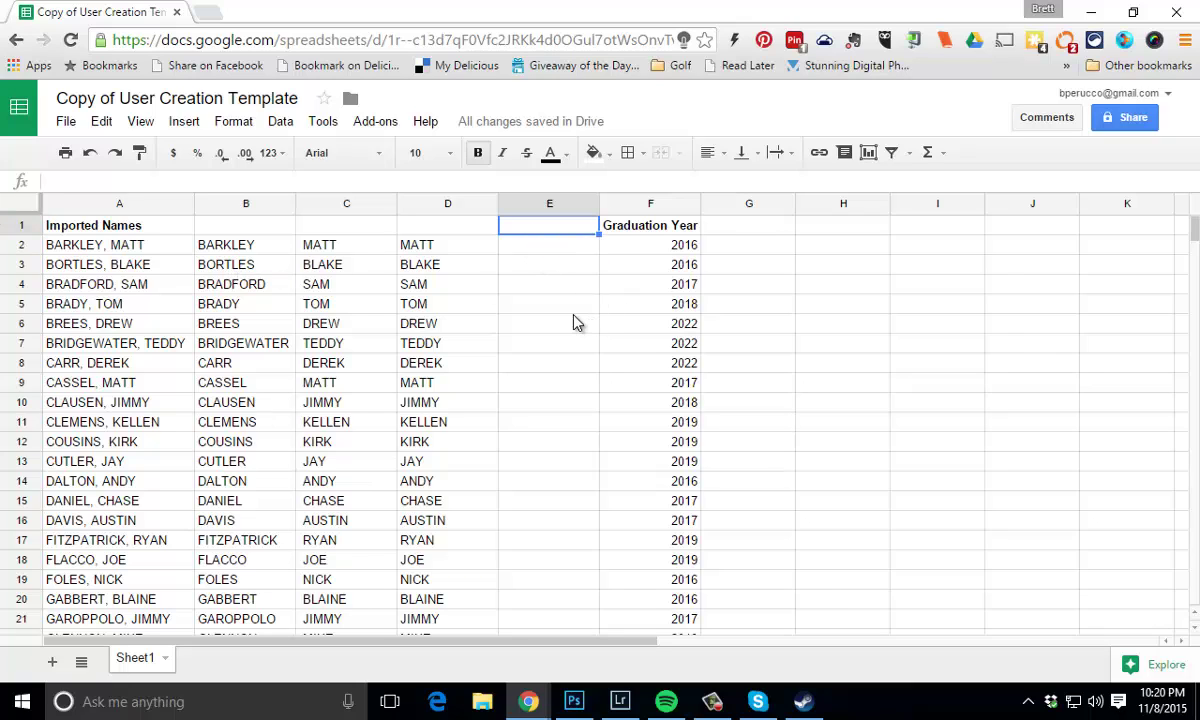
text(Last Name)
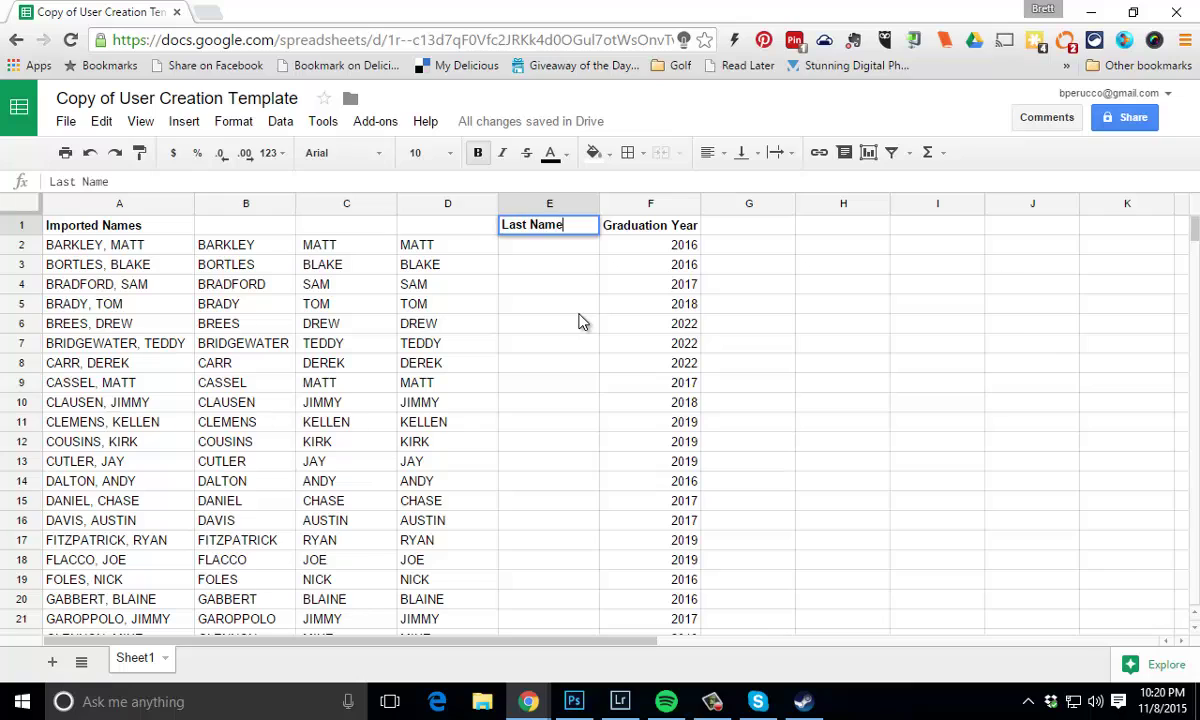
key(Return)
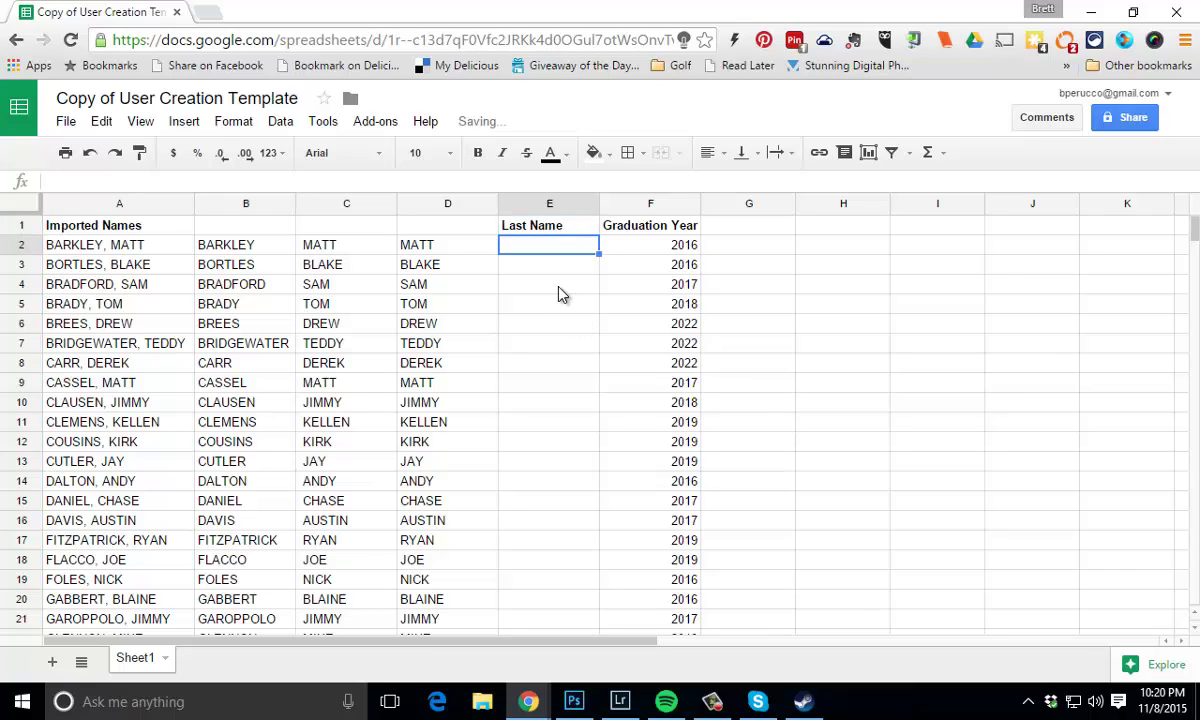
Enter =proper(B2) in E2 to show the surname as Barkley.
text(=p)
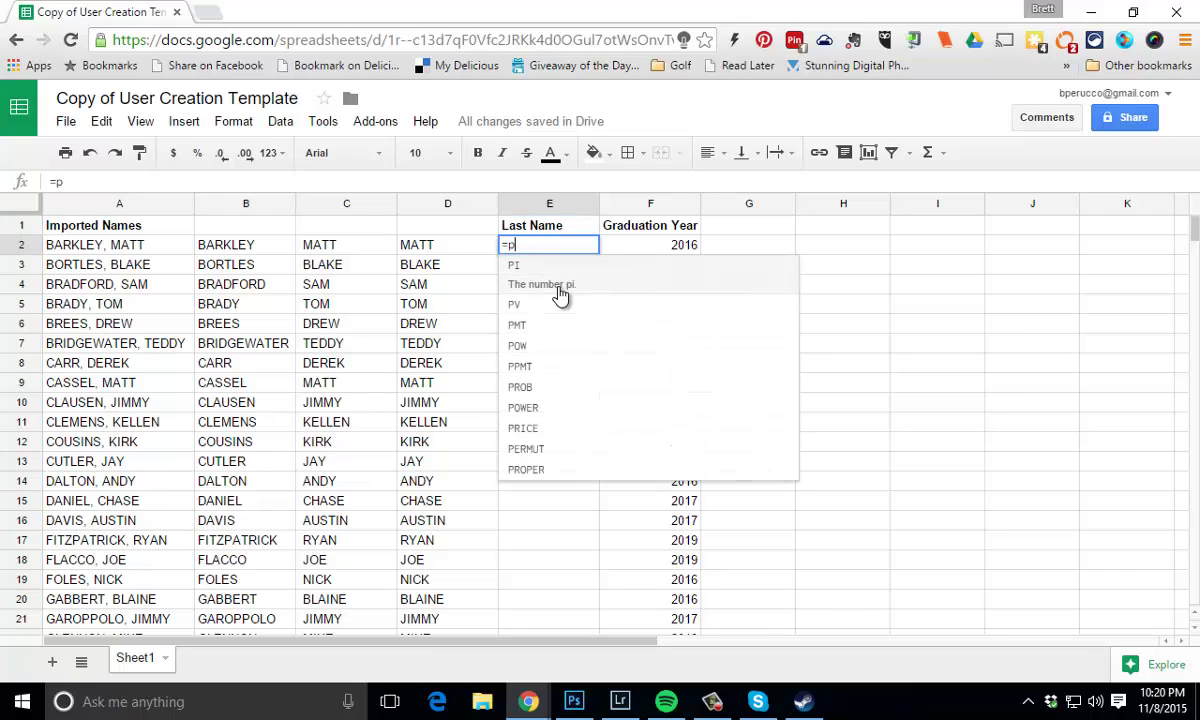
text(roper()
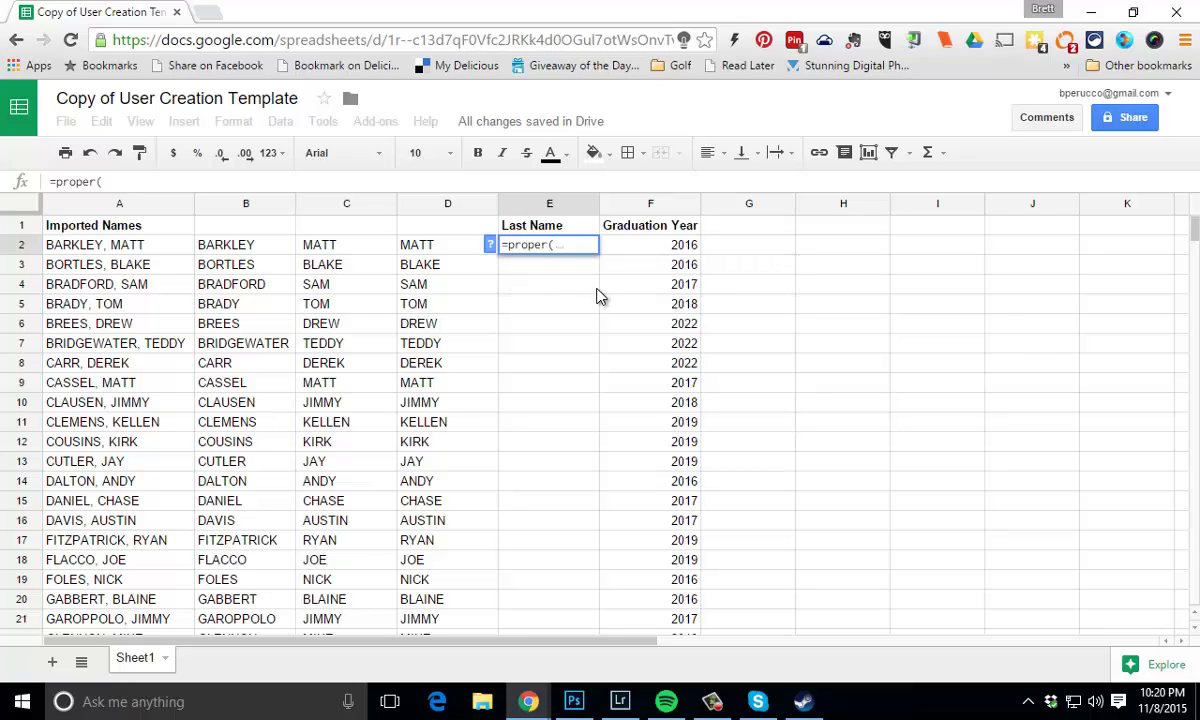
click(237, 250)
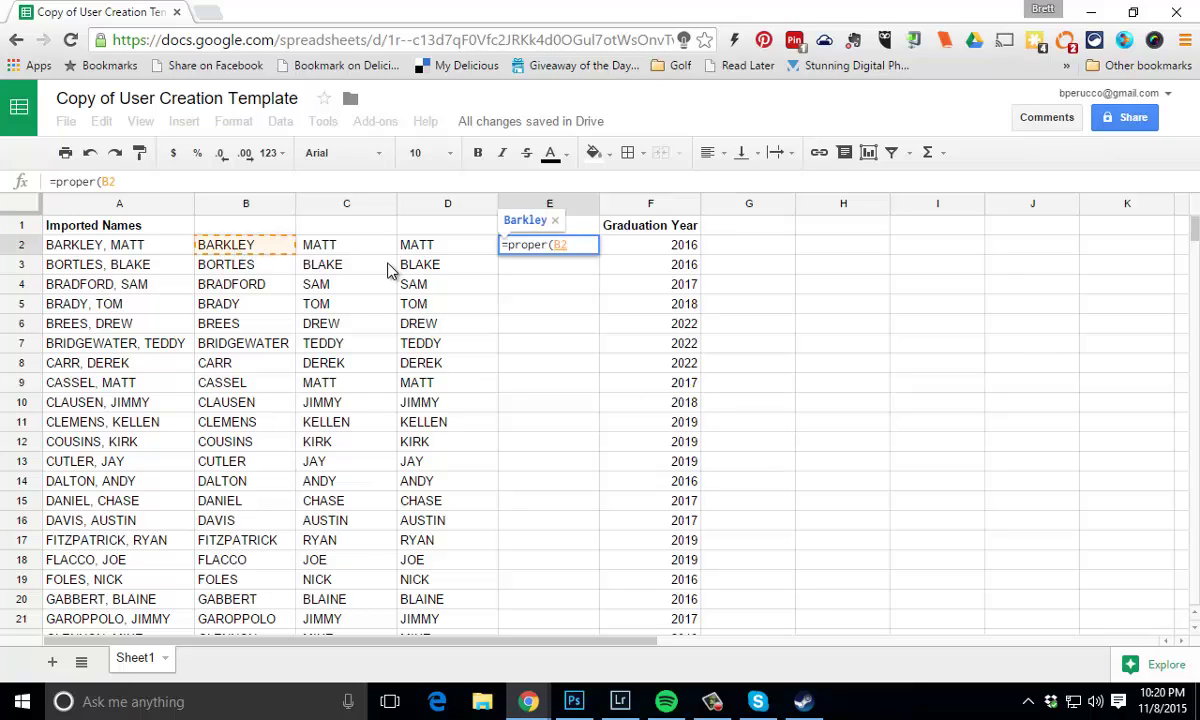
text())
key(Return)
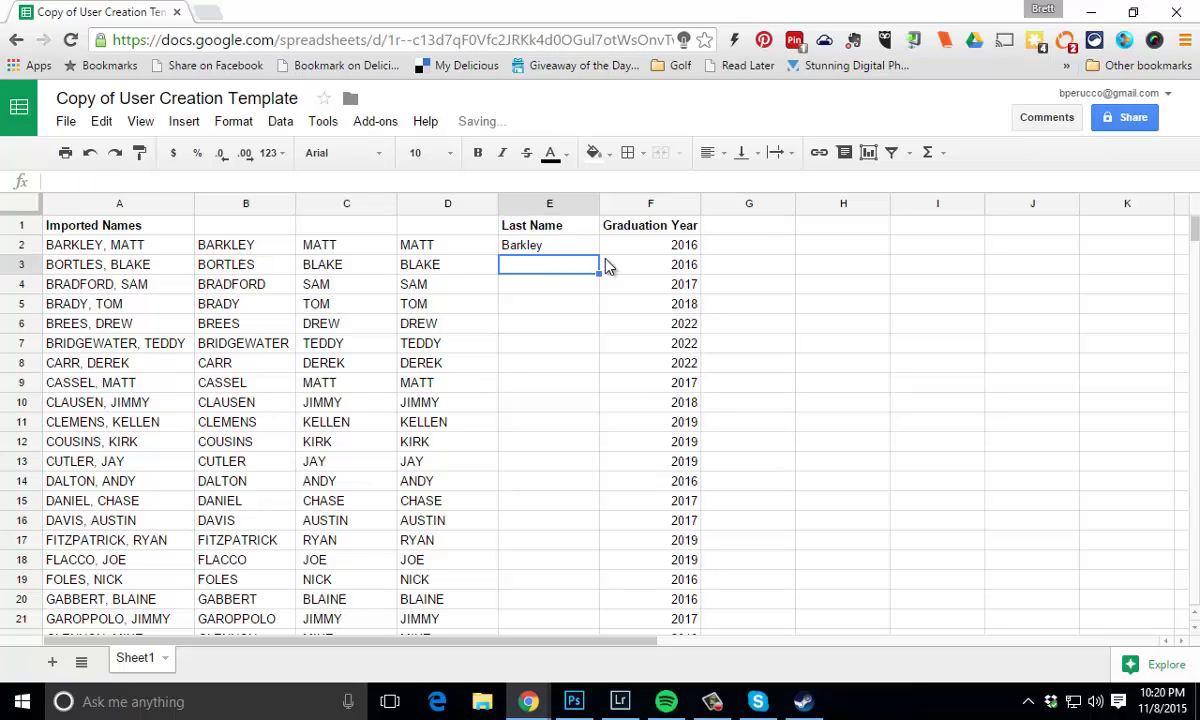
Insert a column before Graduation Year and head it 'First Name' in F1.
click(690, 205)
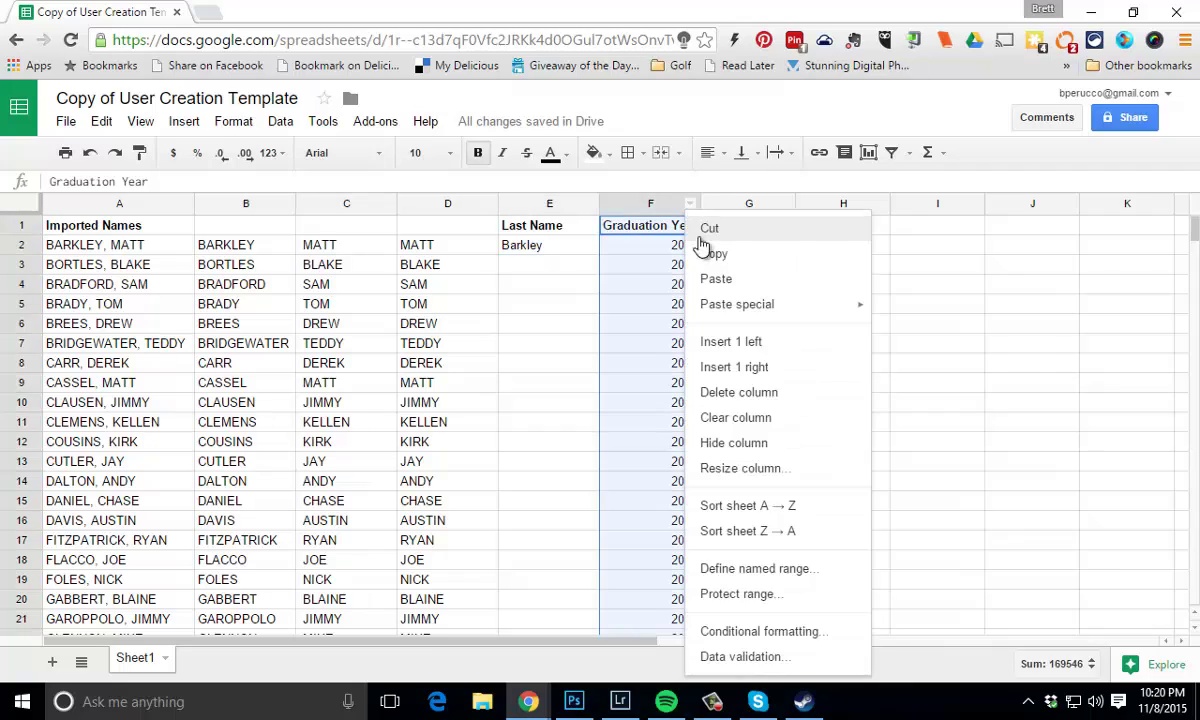
click(700, 342)
click(650, 226)
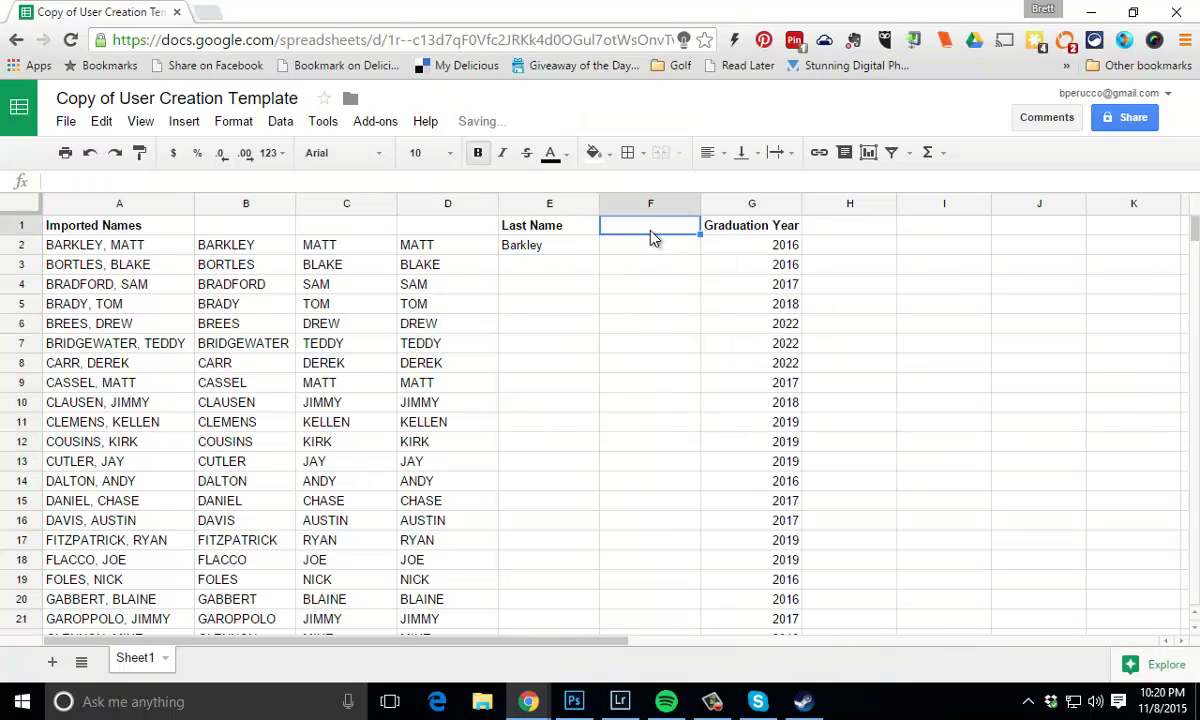
text(First Name)
key(Return)
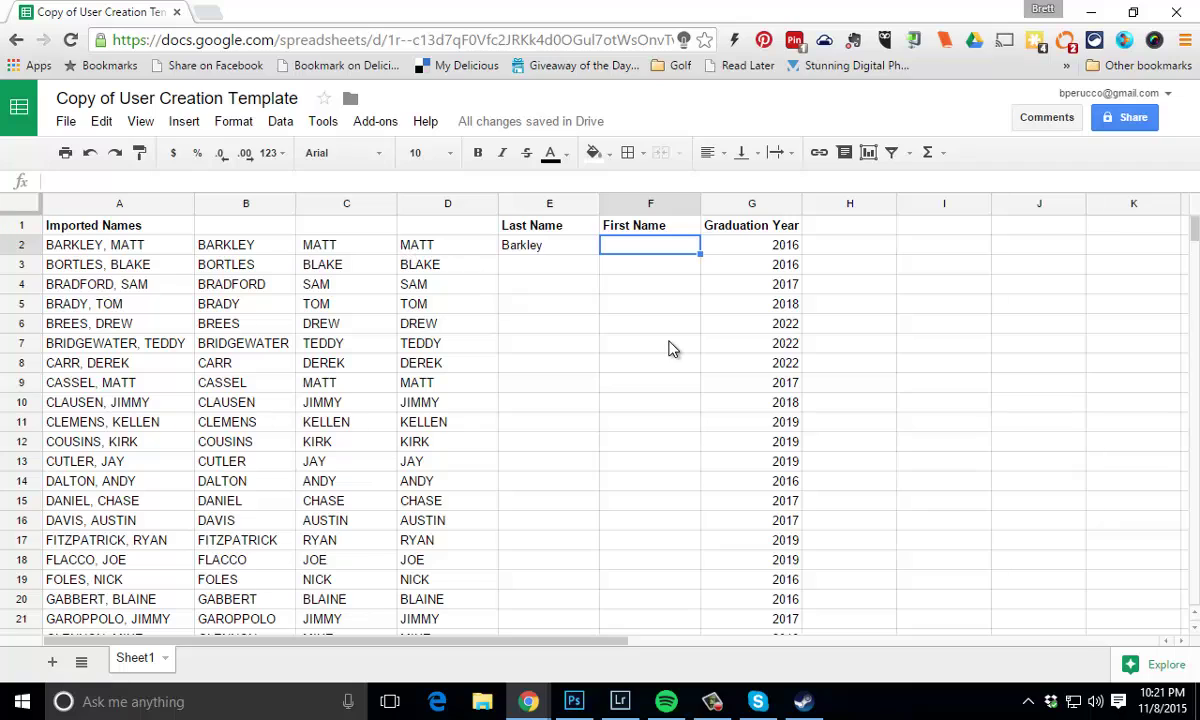
Enter =proper(D2) in F2, then fill E2:F2 down every row.
text(=)
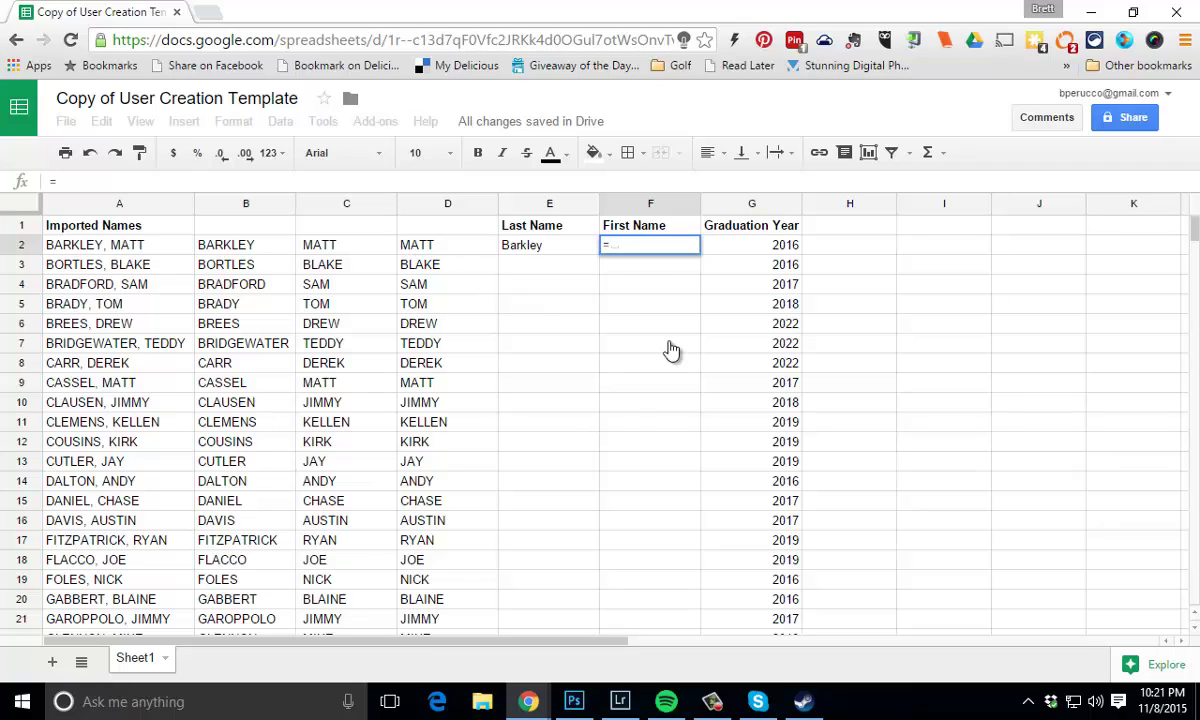
text(proper()
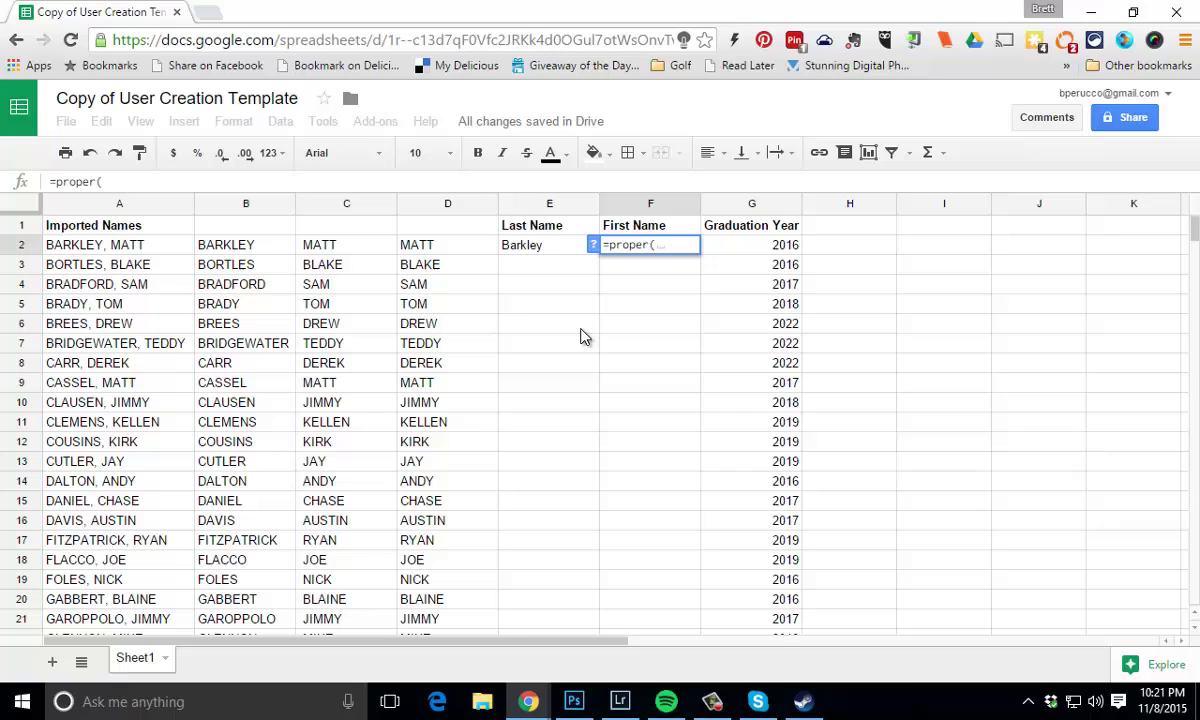
click(459, 253)
text())
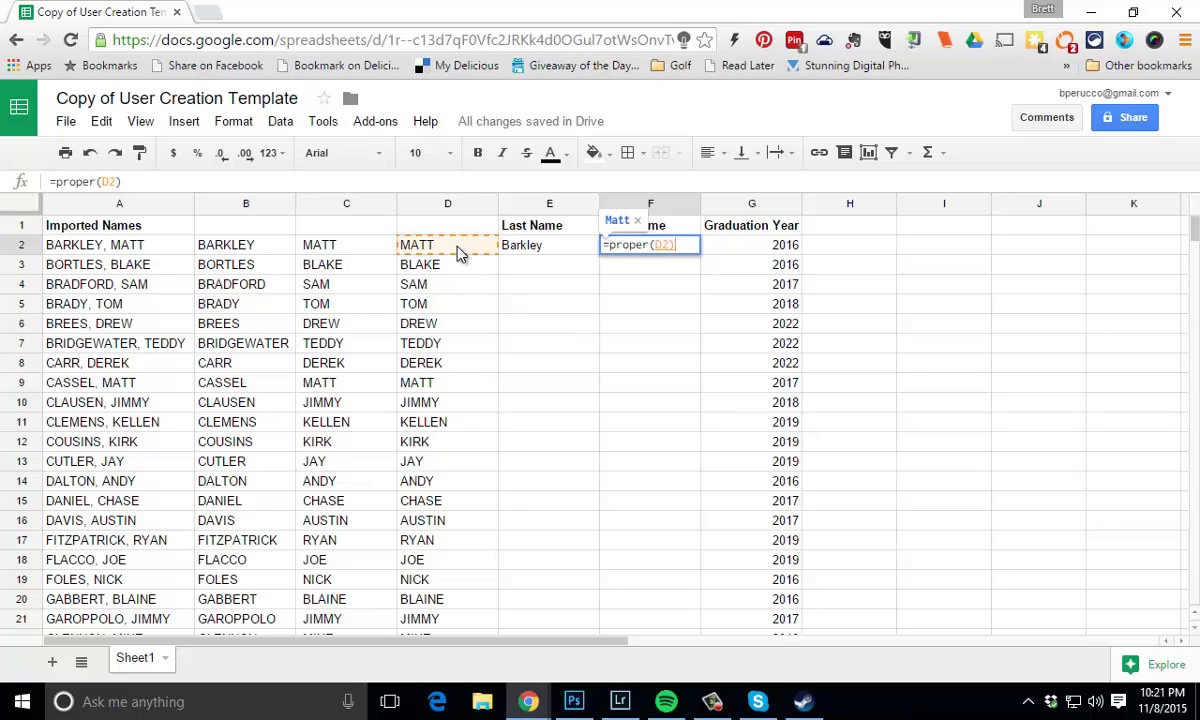
key(Return)
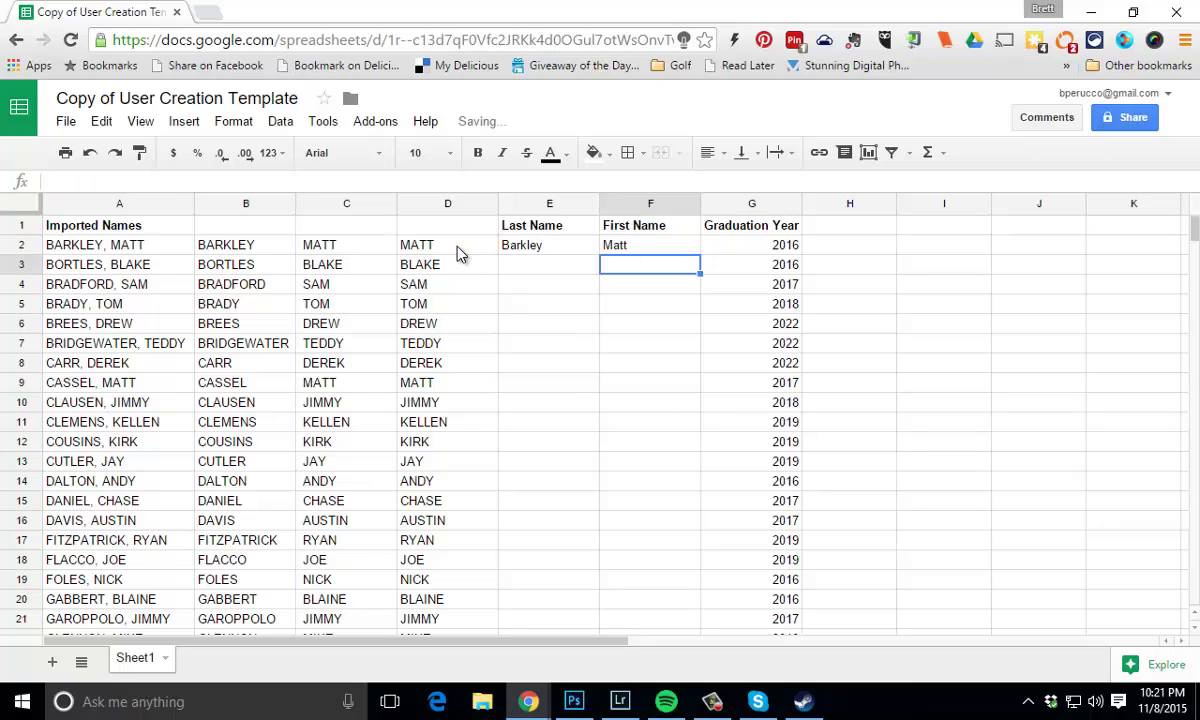
drag(536, 254, 641, 253)
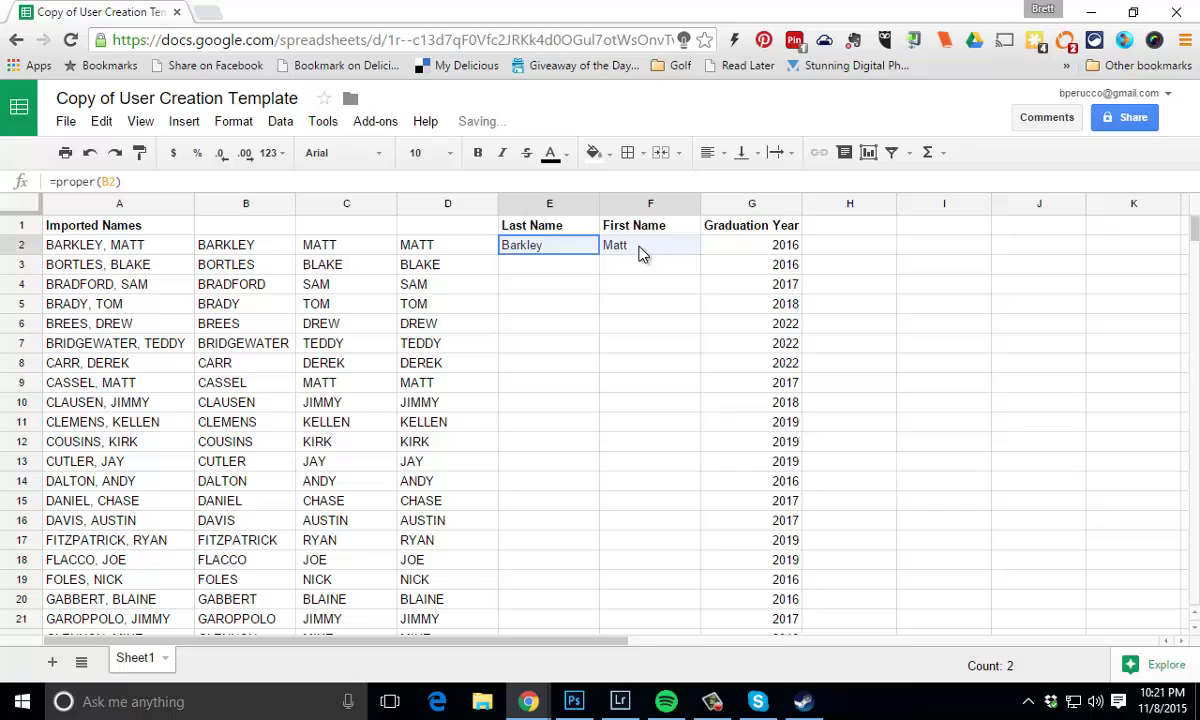
double_click(700, 254)
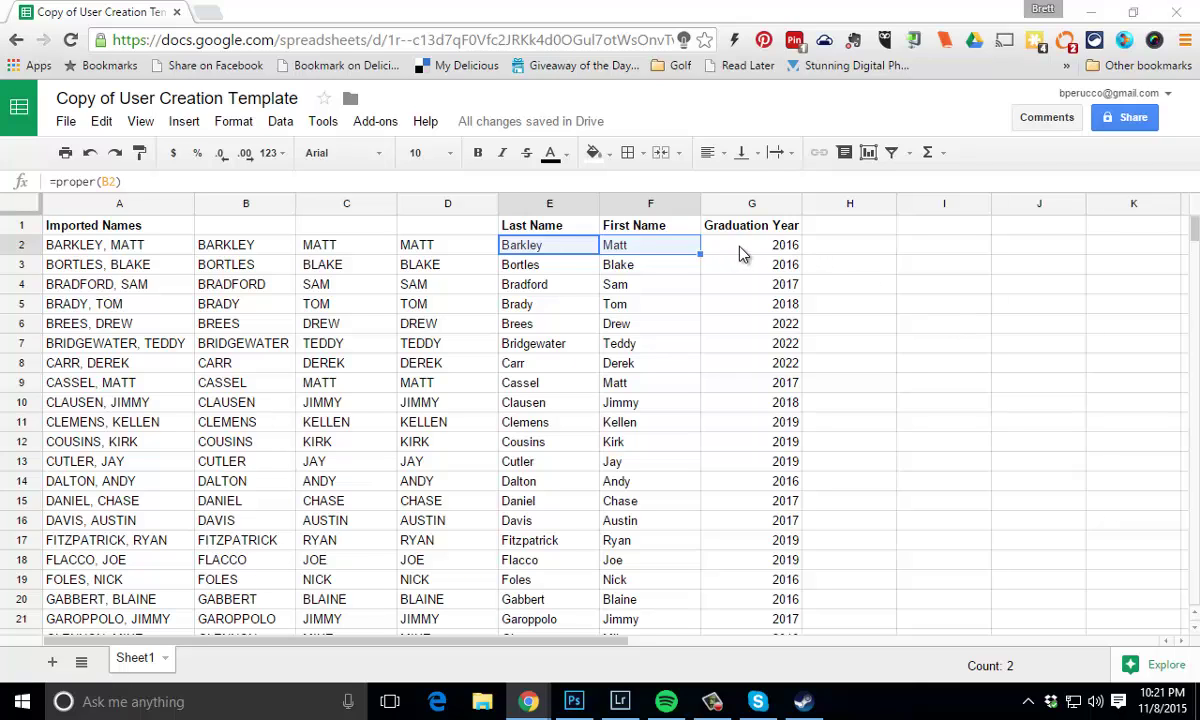
Add a bold 'Username' header in cell H1.
click(840, 235)
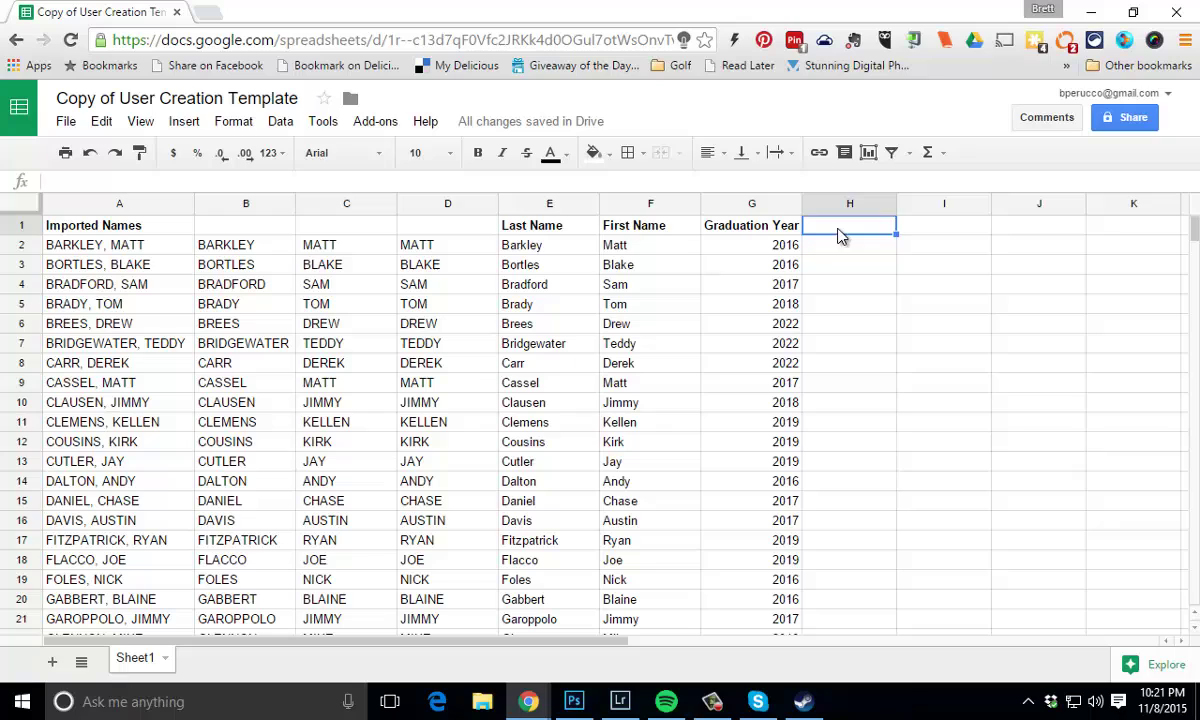
text(Username)
key(Return)
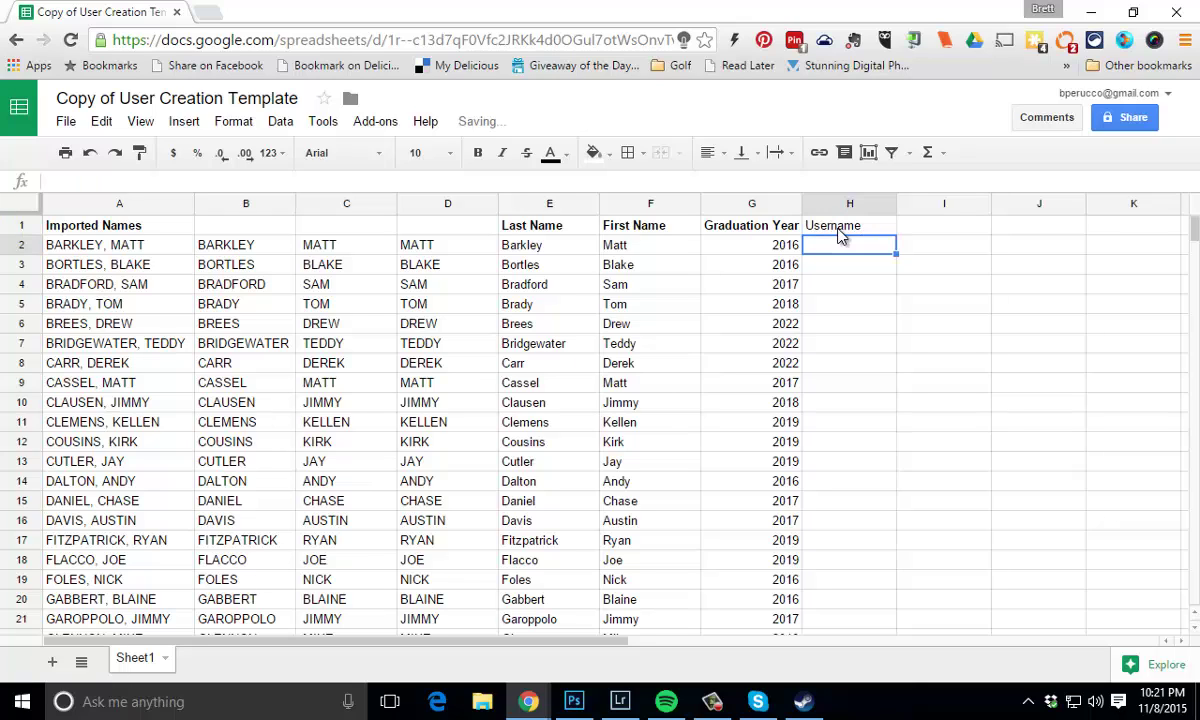
click(840, 232)
key(ctrl+b)
Begin the H2 formula with =lower(.
key(Down)
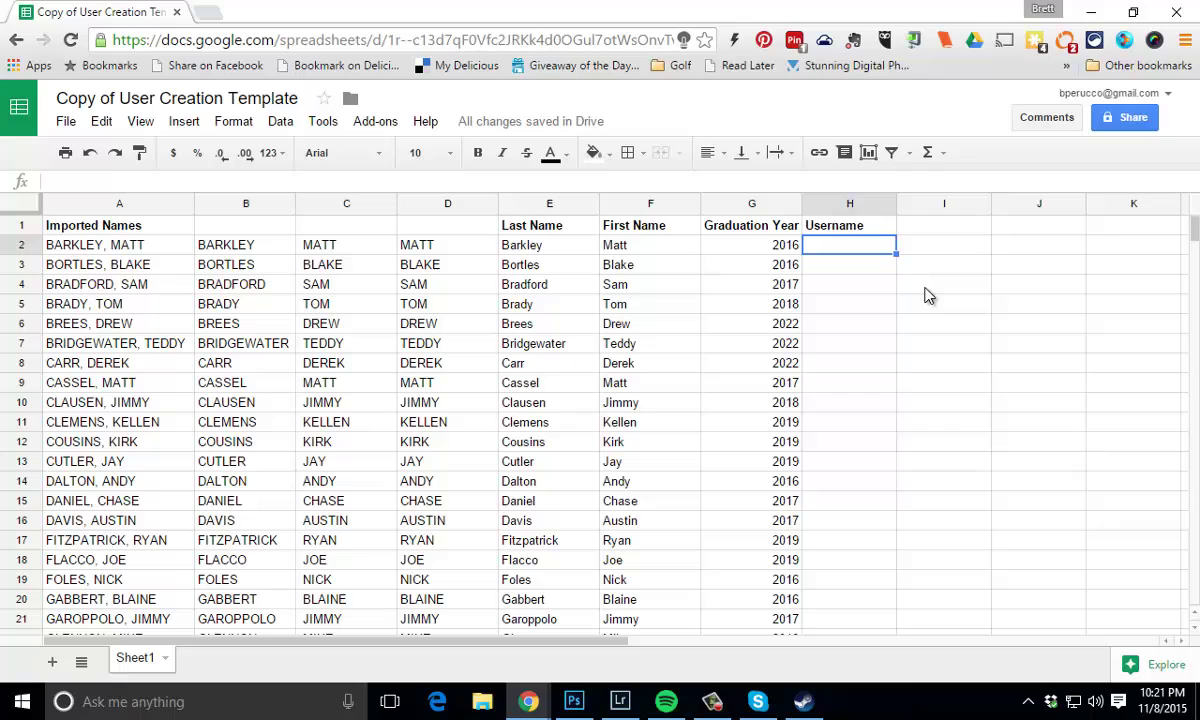
key(Return)
text(=)
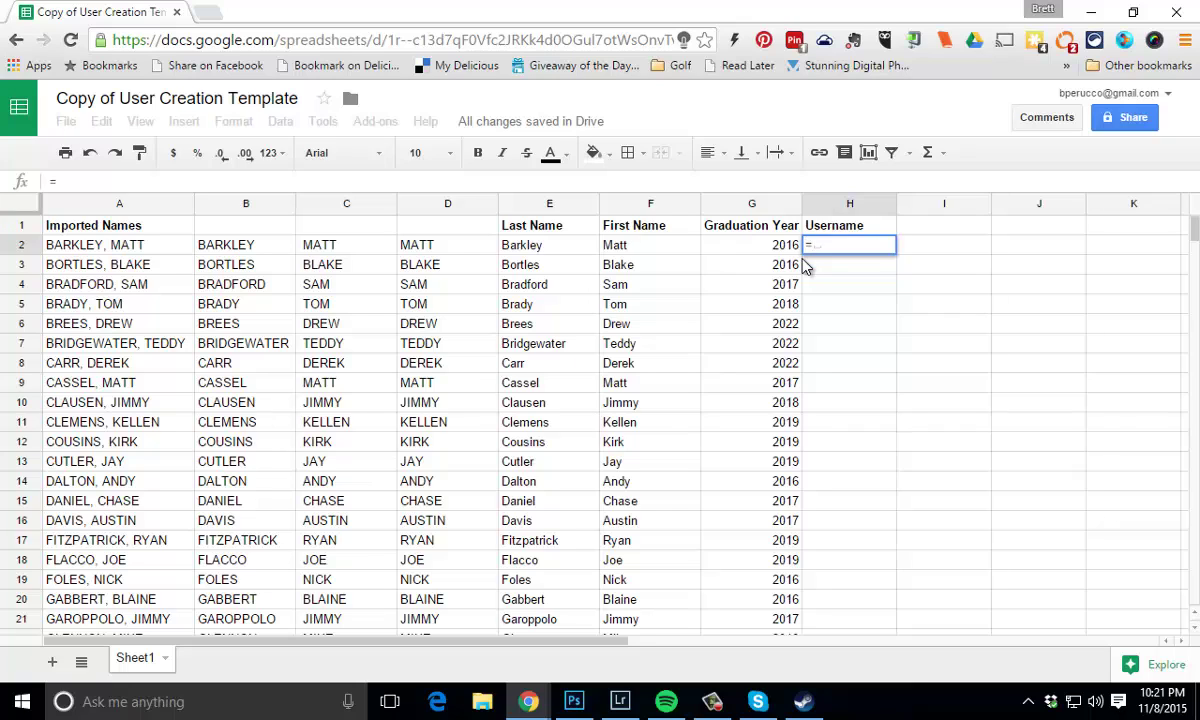
text(lower)
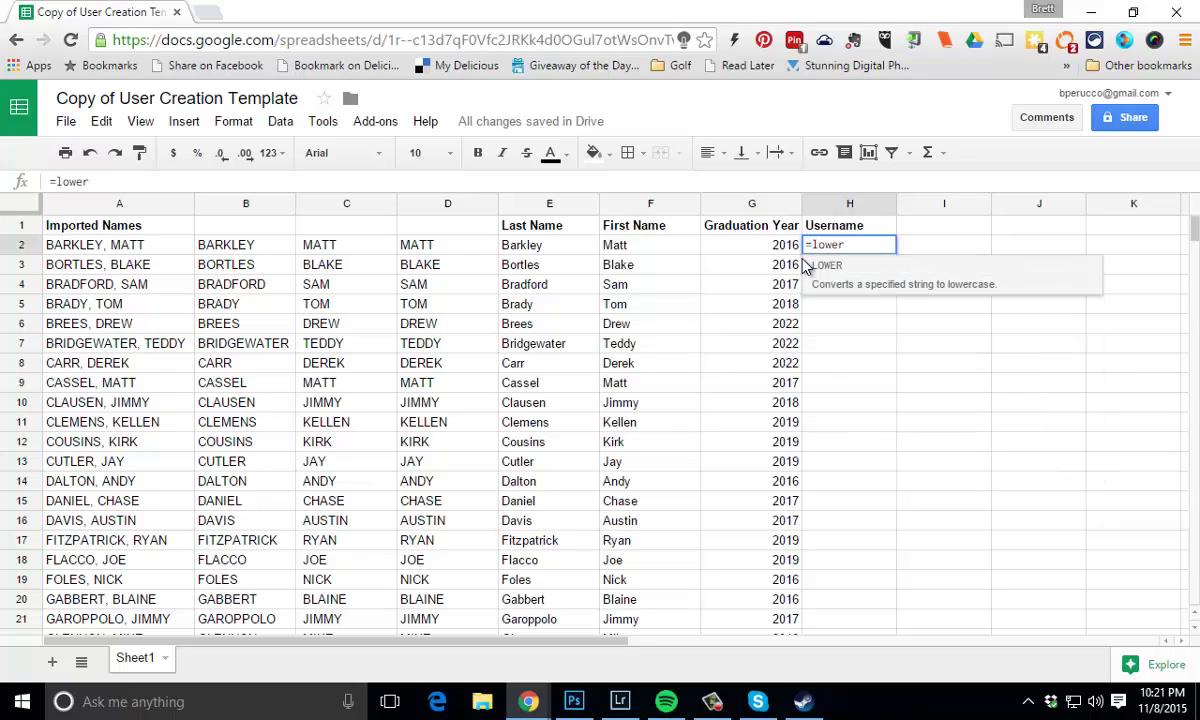
text(()
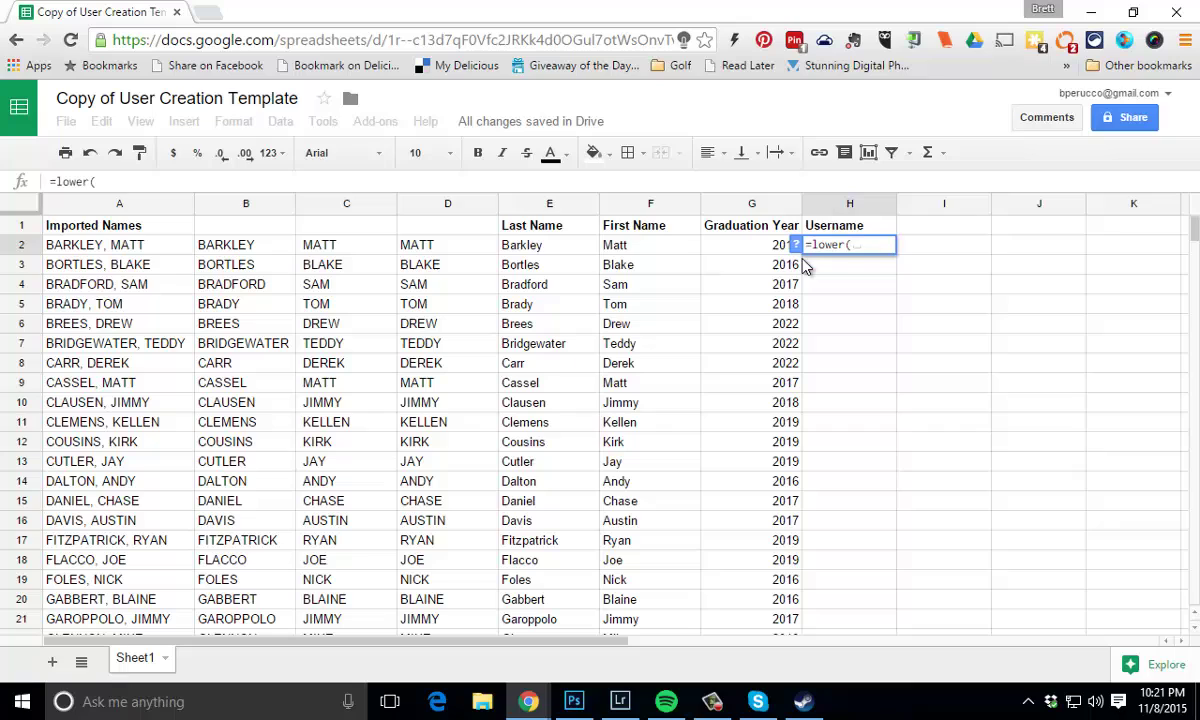
Extend the H2 formula to =lower(E2&left(F2,1) for surname plus first initial.
click(545, 255)
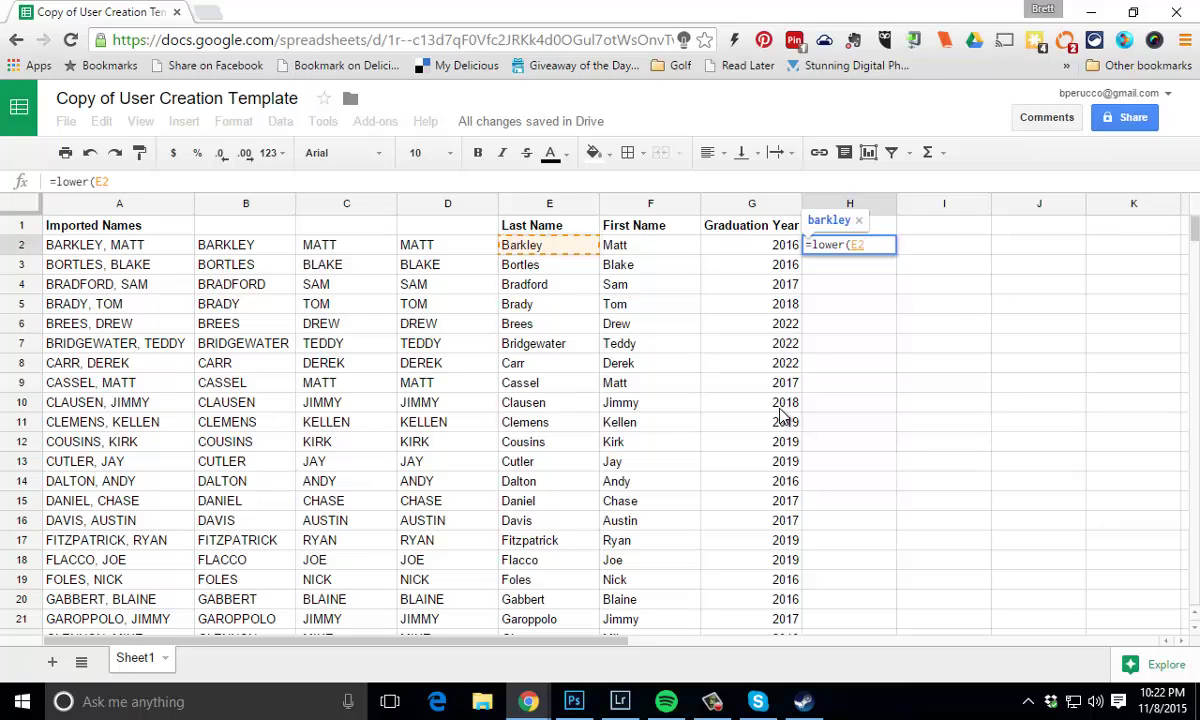
text(&)
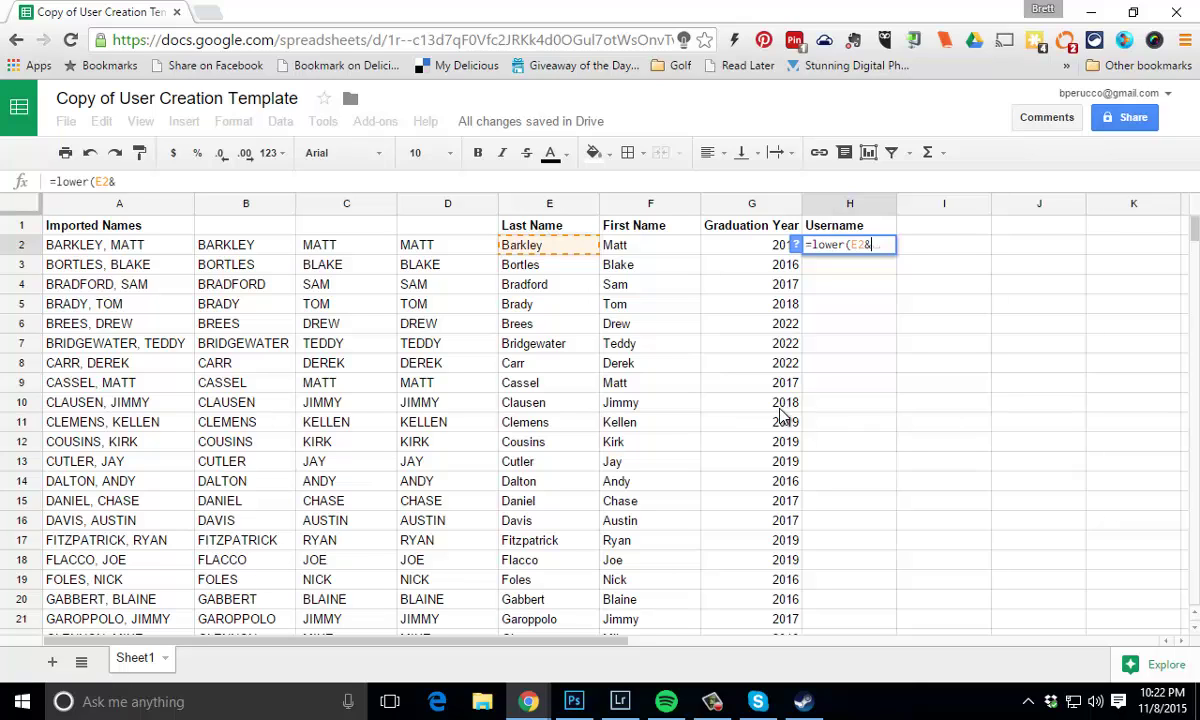
text(left)
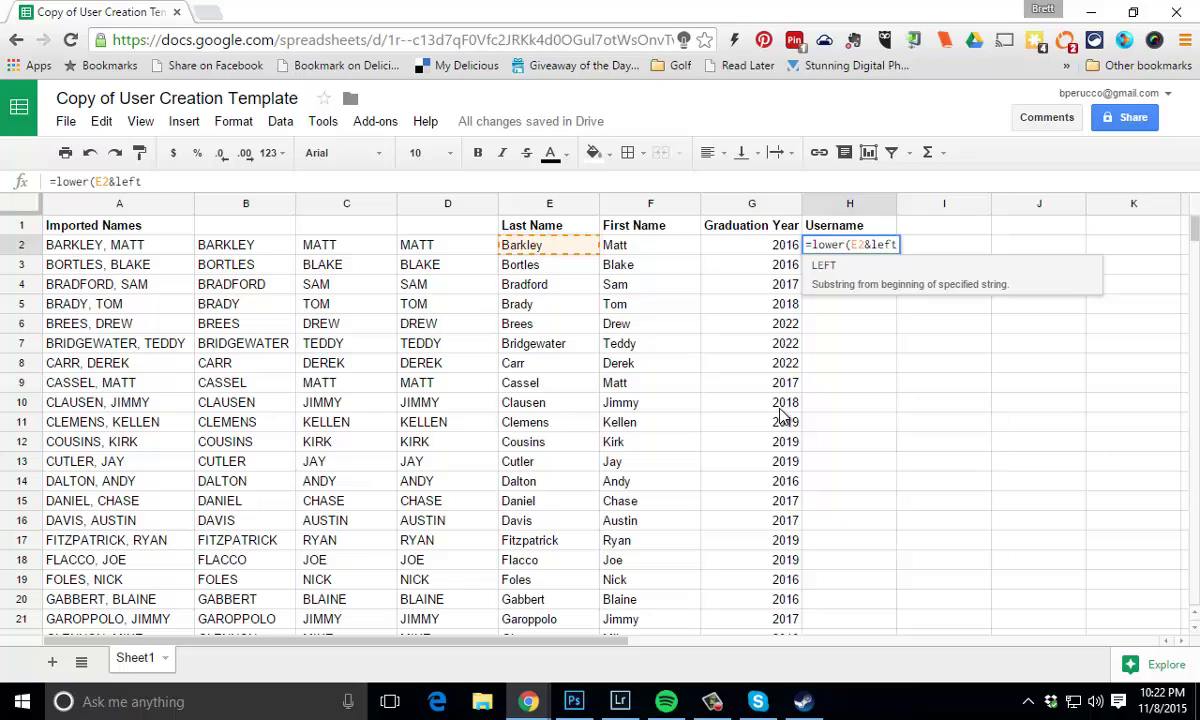
text(()
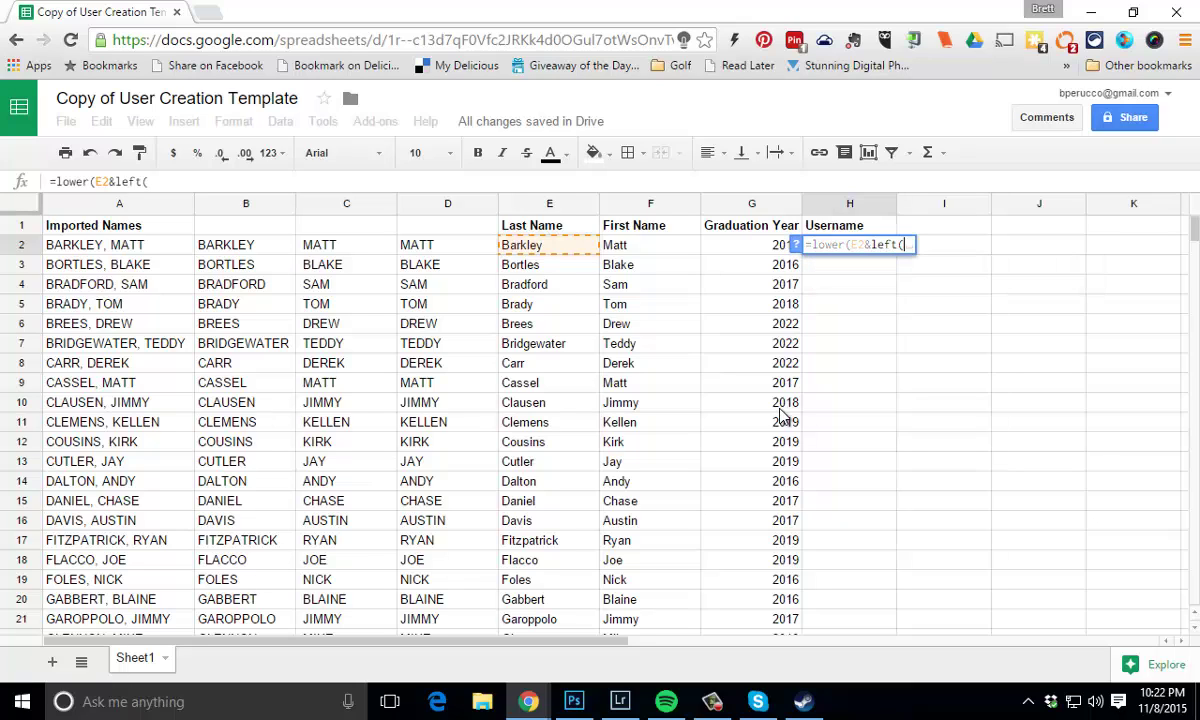
click(650, 251)
text(,)
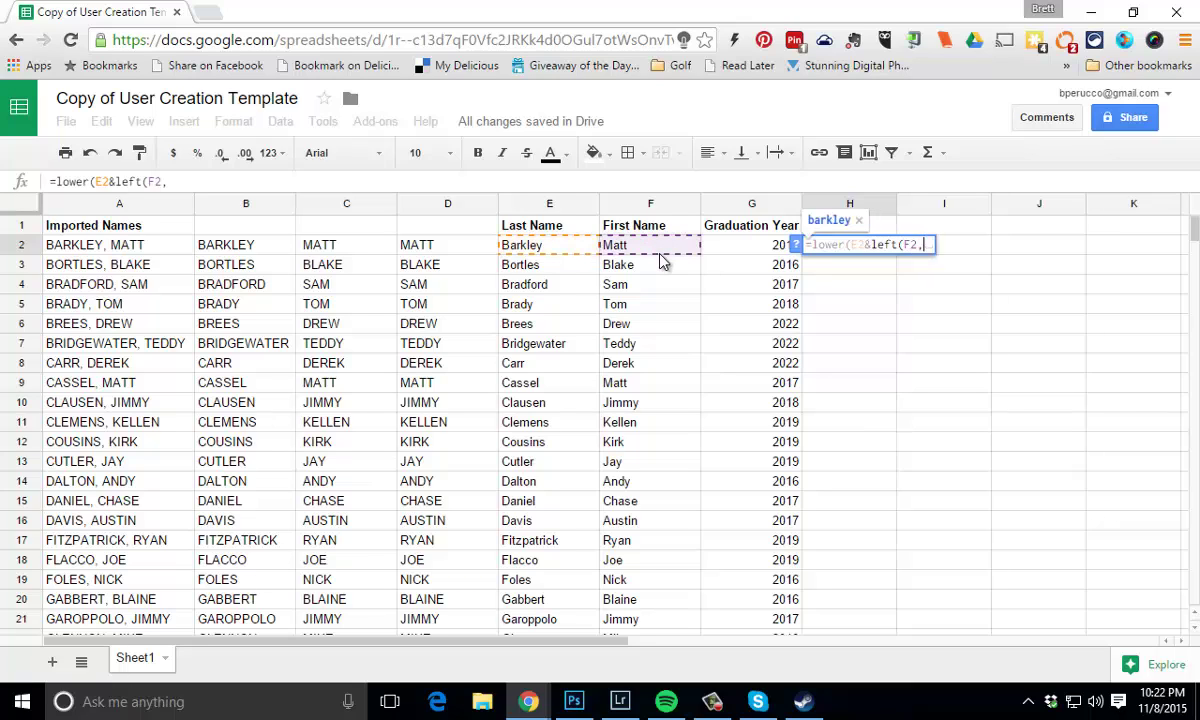
text(1))
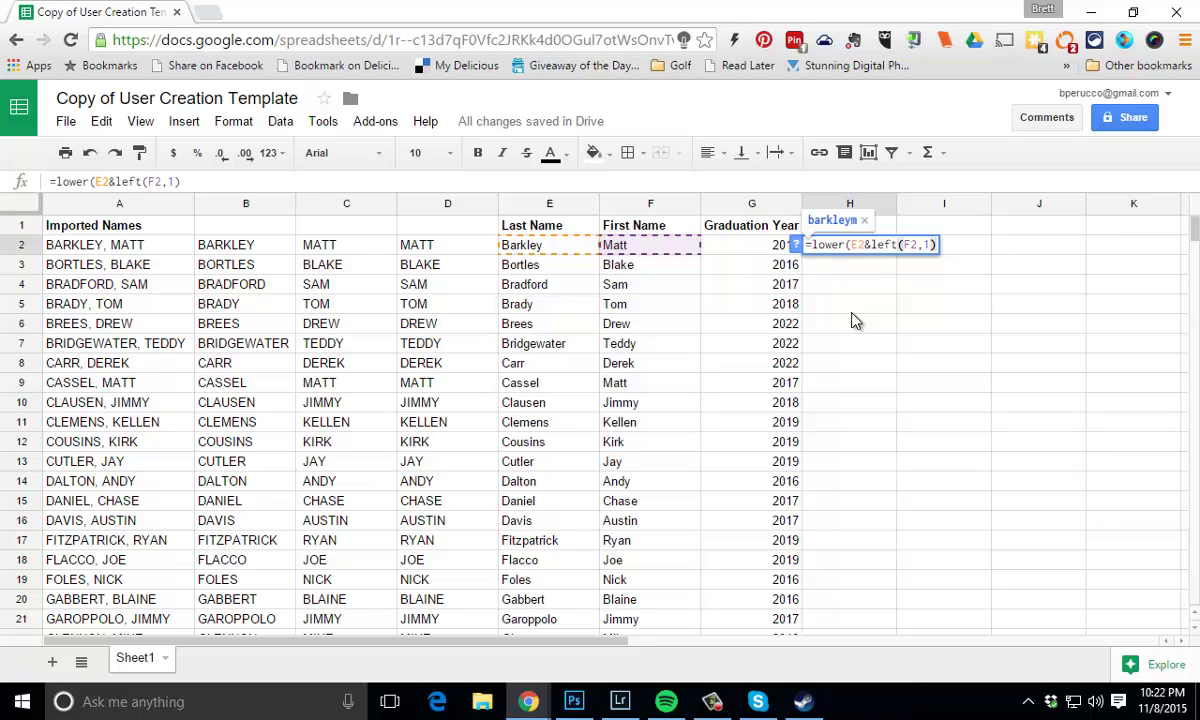
text(&right)
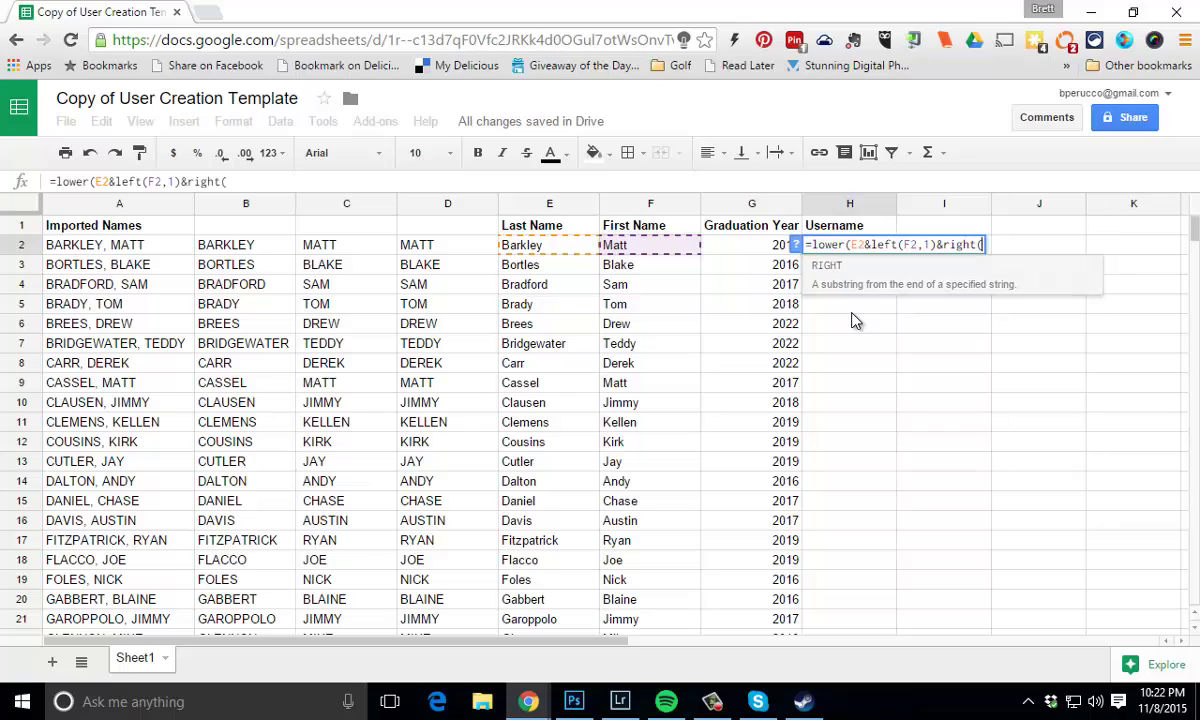
text(()
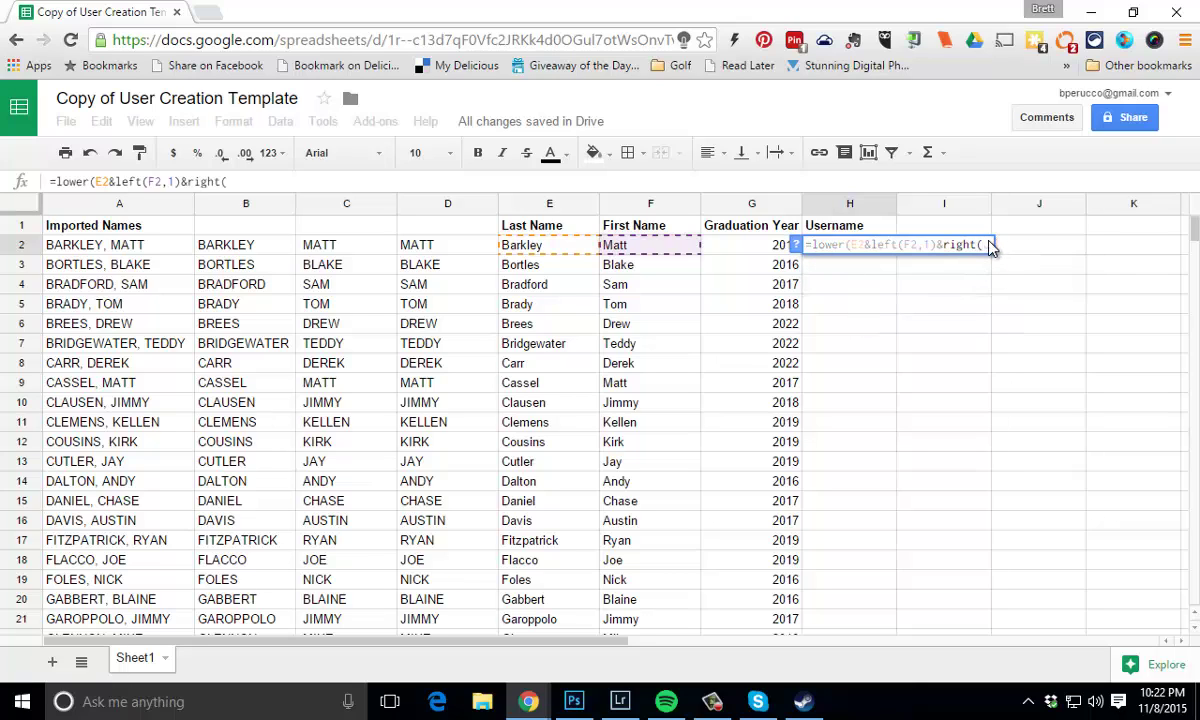
click(752, 250)
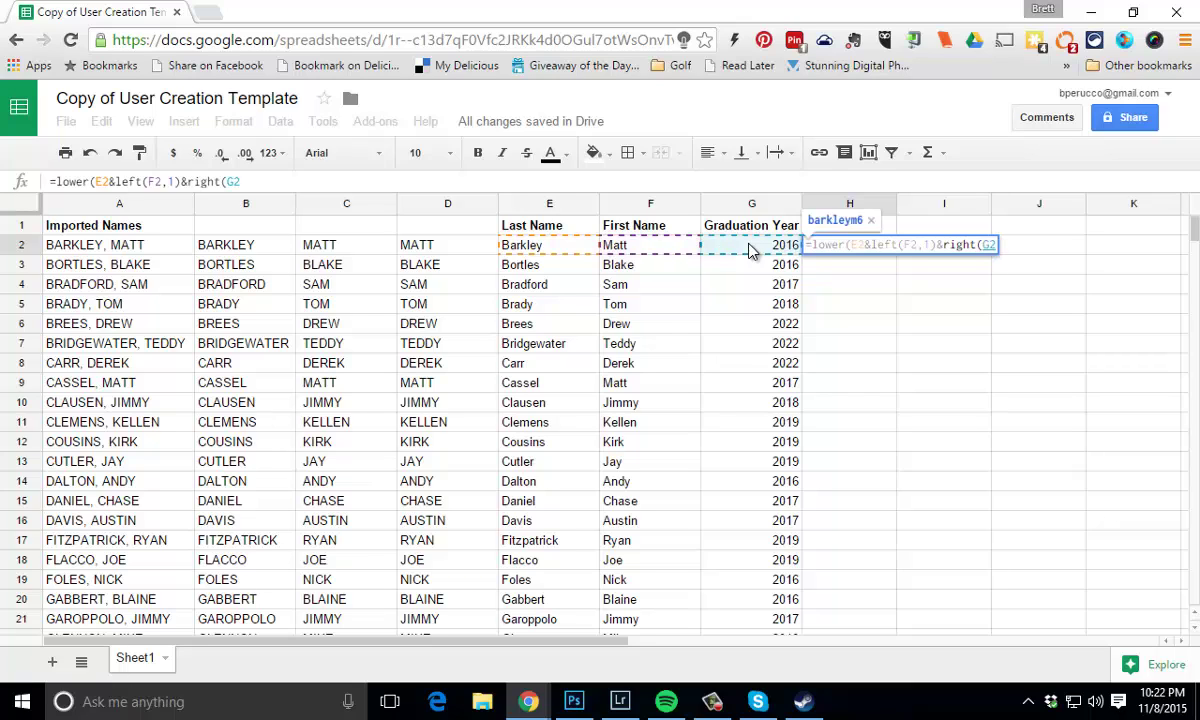
text(,2)
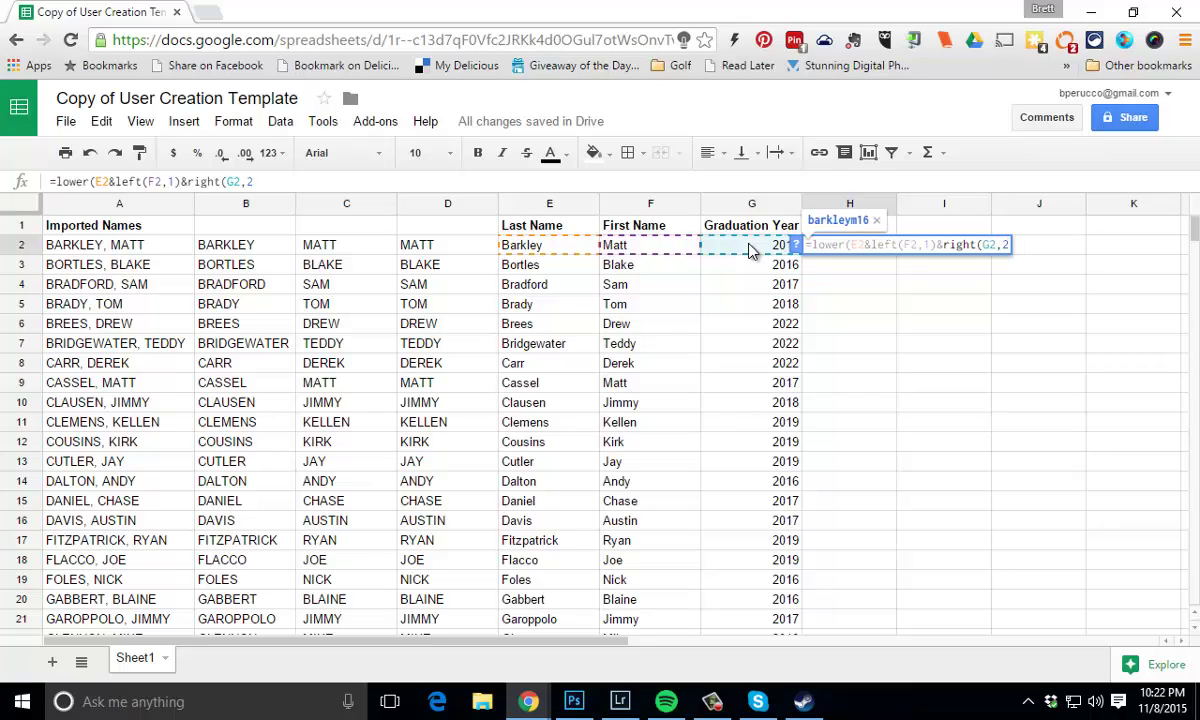
text())
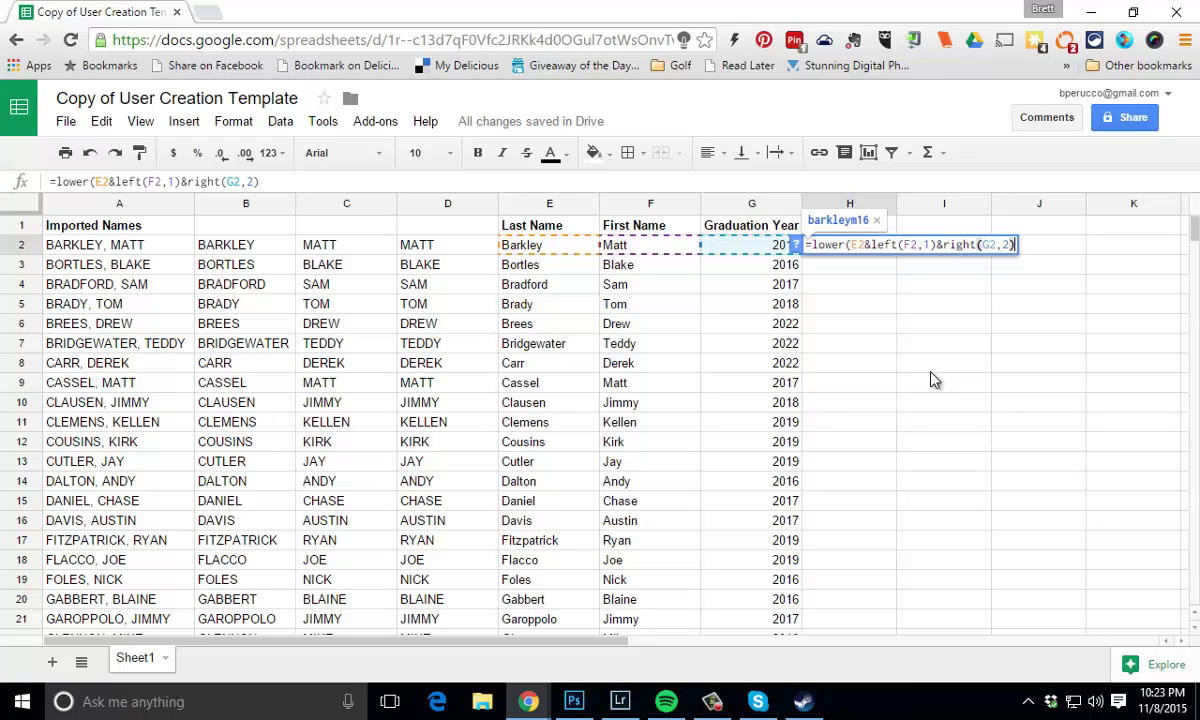
text(&)
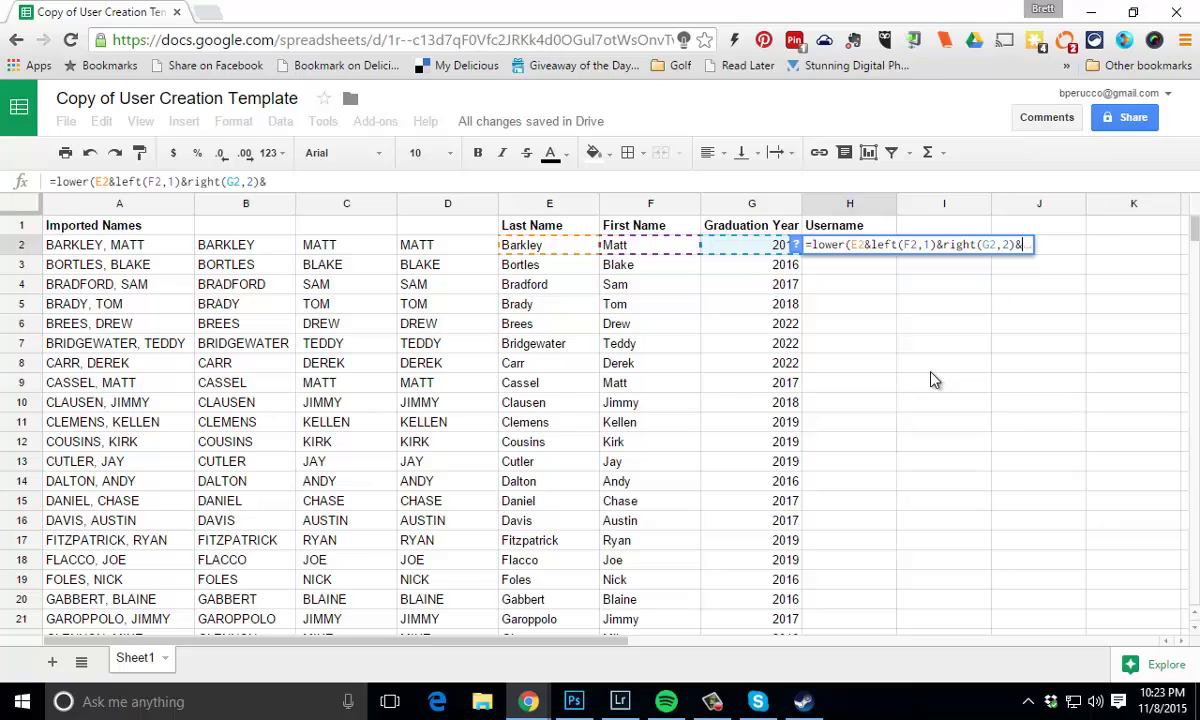
text(")
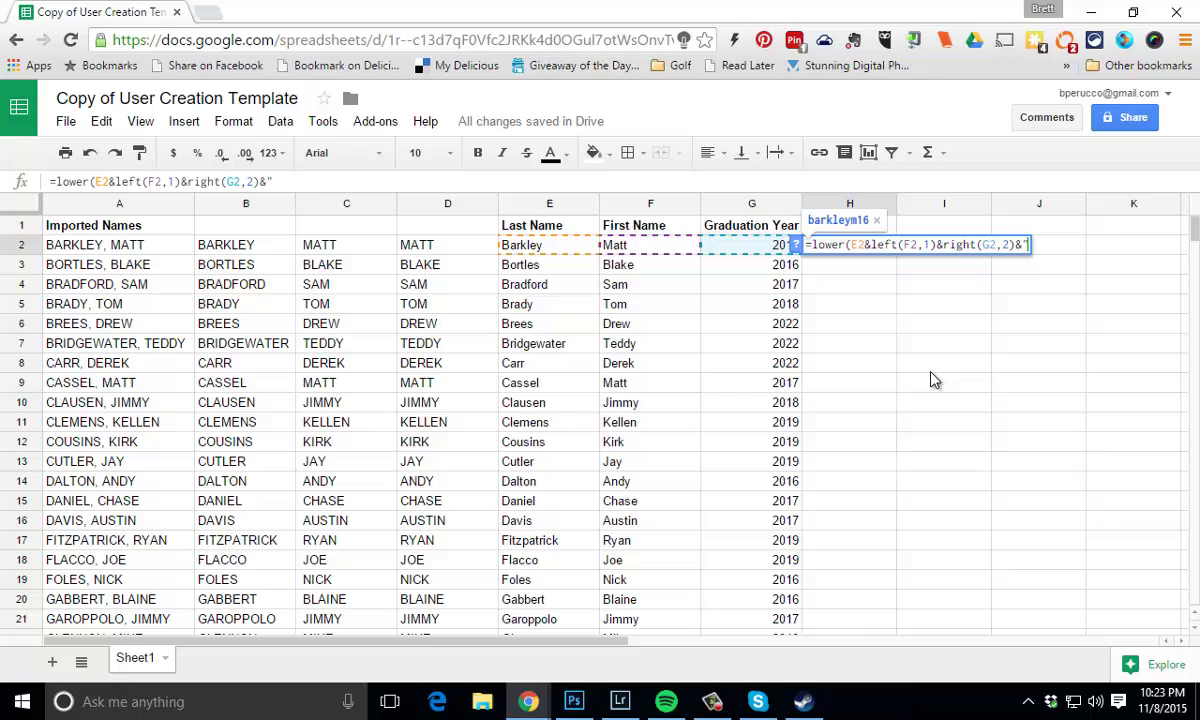
text(@exampleschoo)
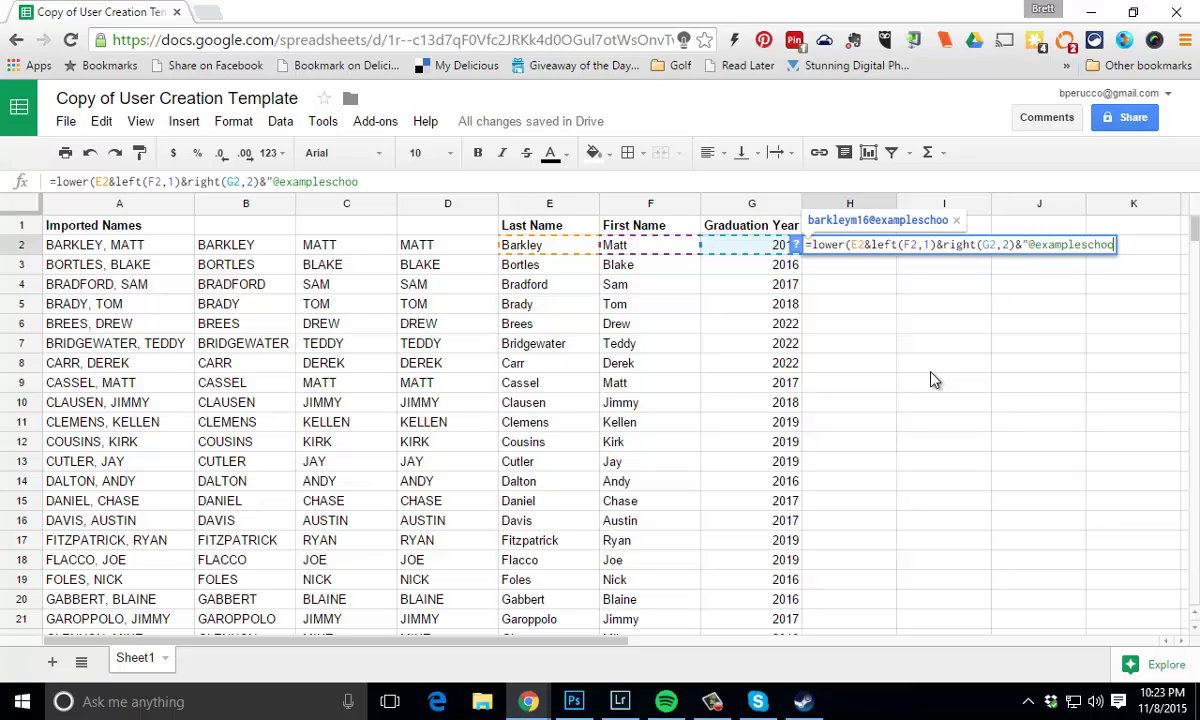
text(l.org)
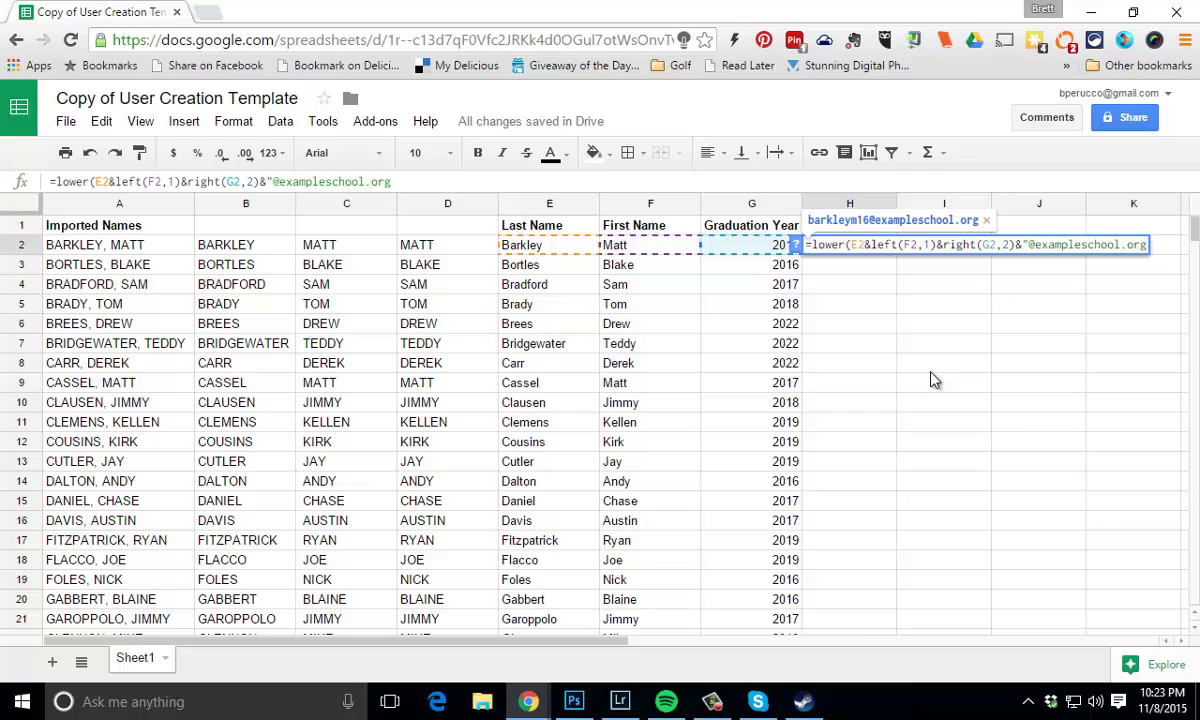
text("))
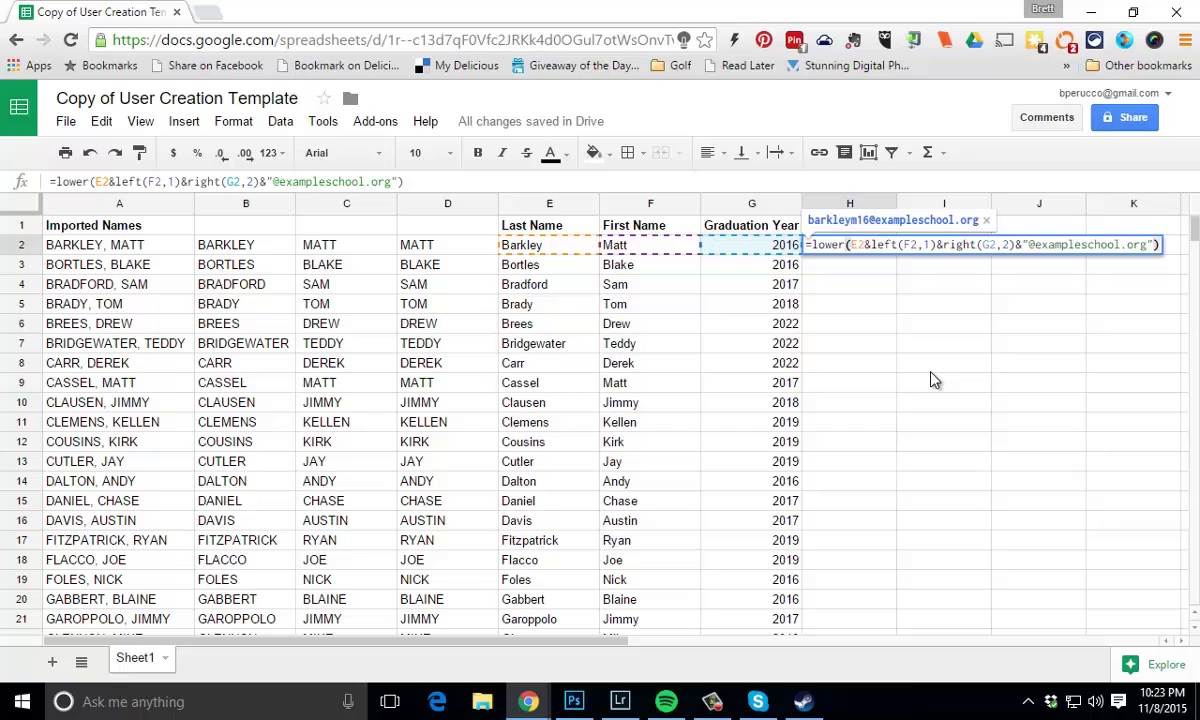
key(Return)
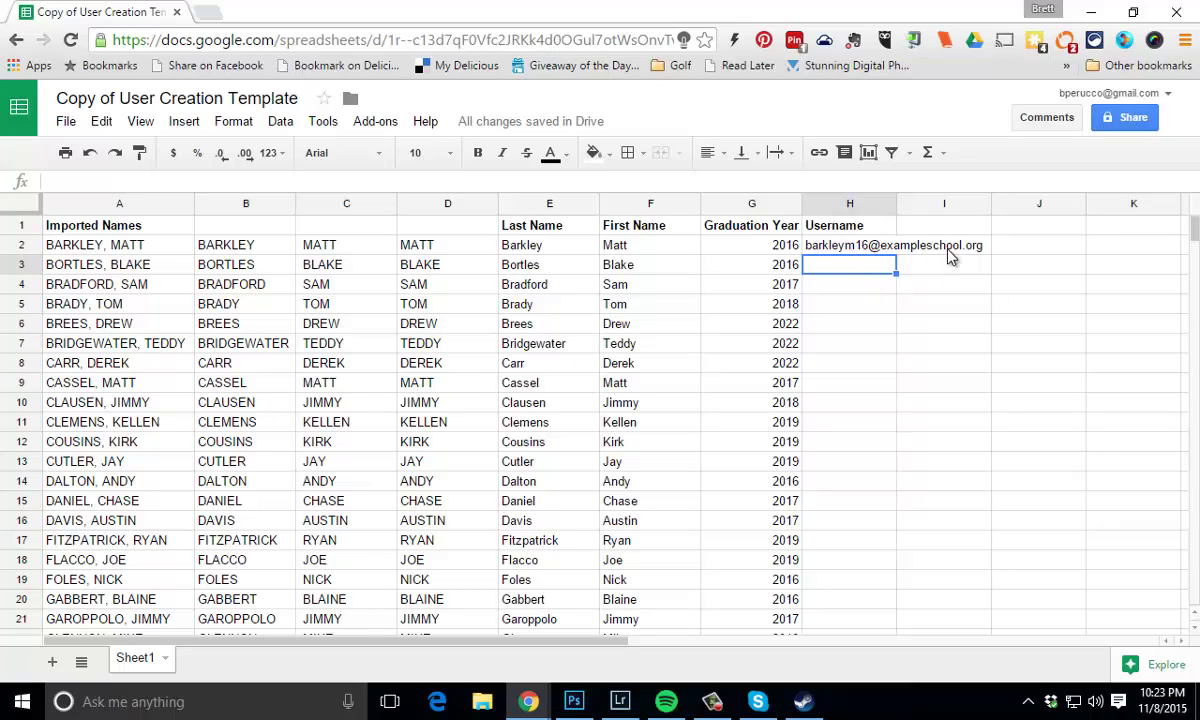
Fill the H2 username formula down through row 85 and scroll to check the results.
click(860, 254)
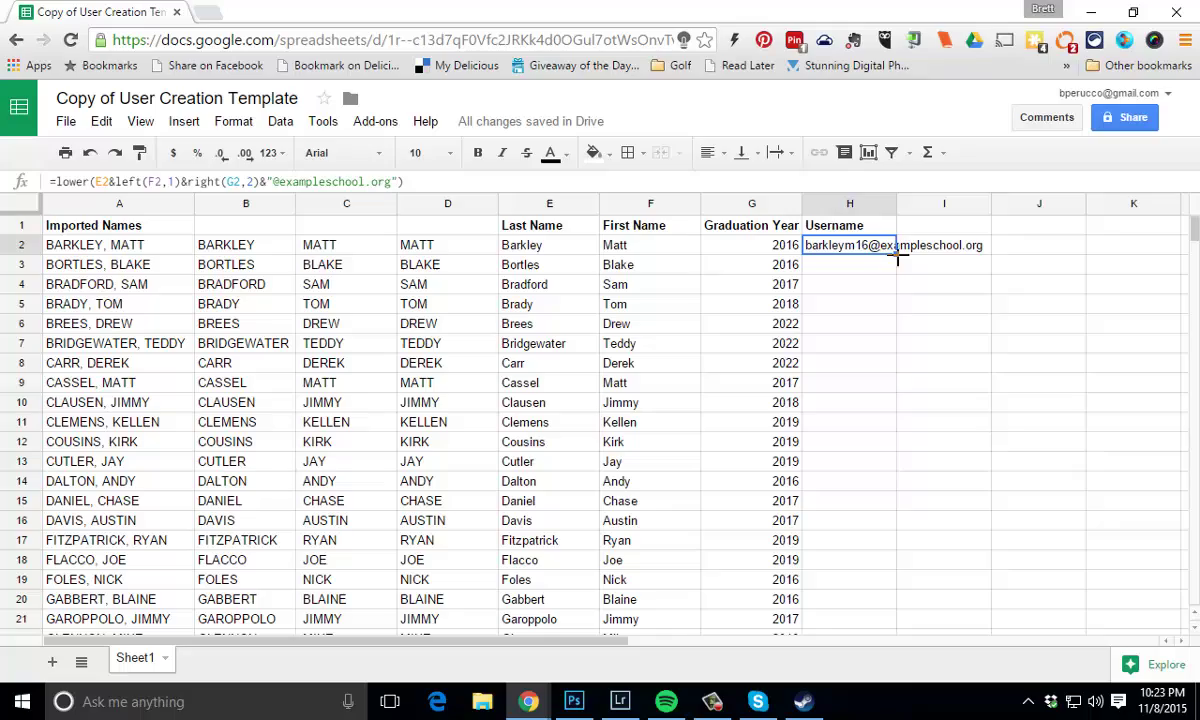
double_click(898, 255)
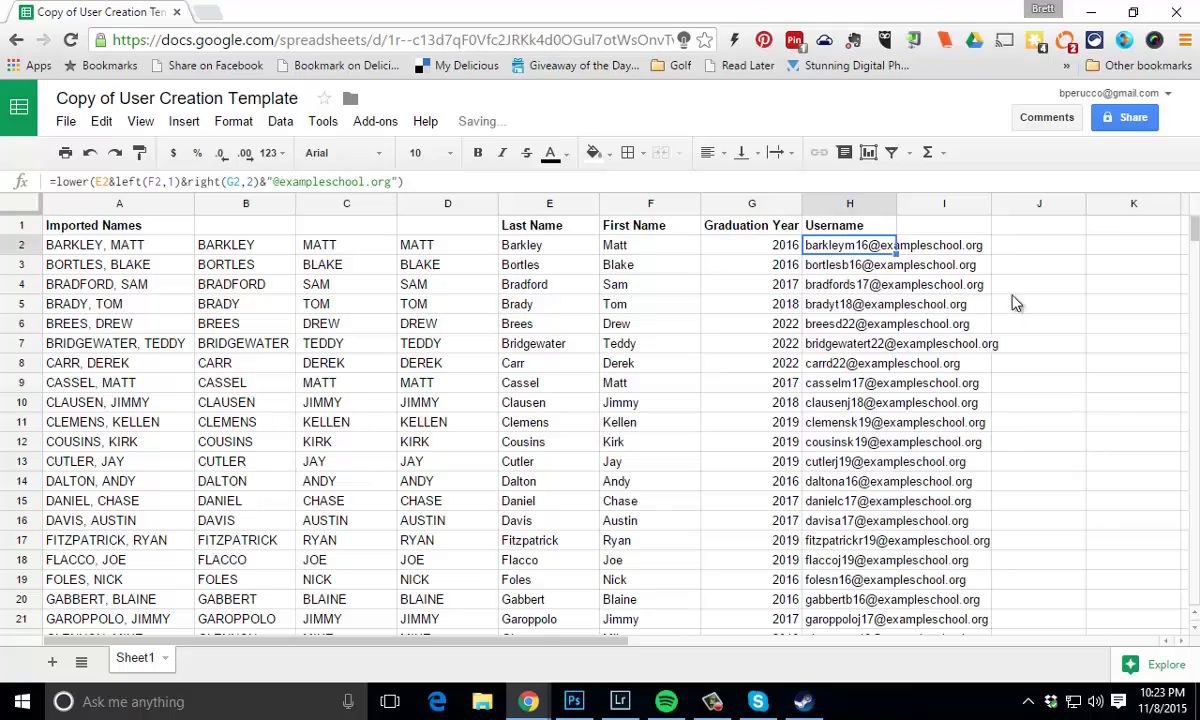
scroll(900, 290, down, 3)
scroll(918, 292, down, 20)
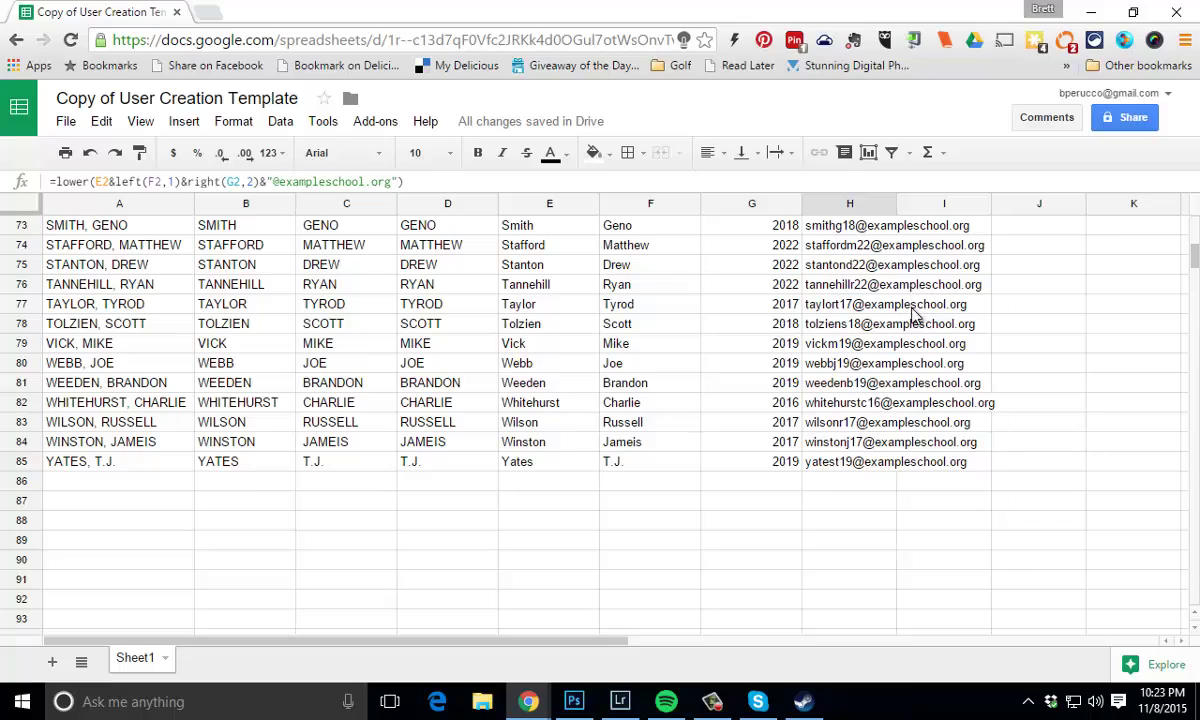
scroll(905, 300, up, 10)
scroll(903, 308, up, 8)
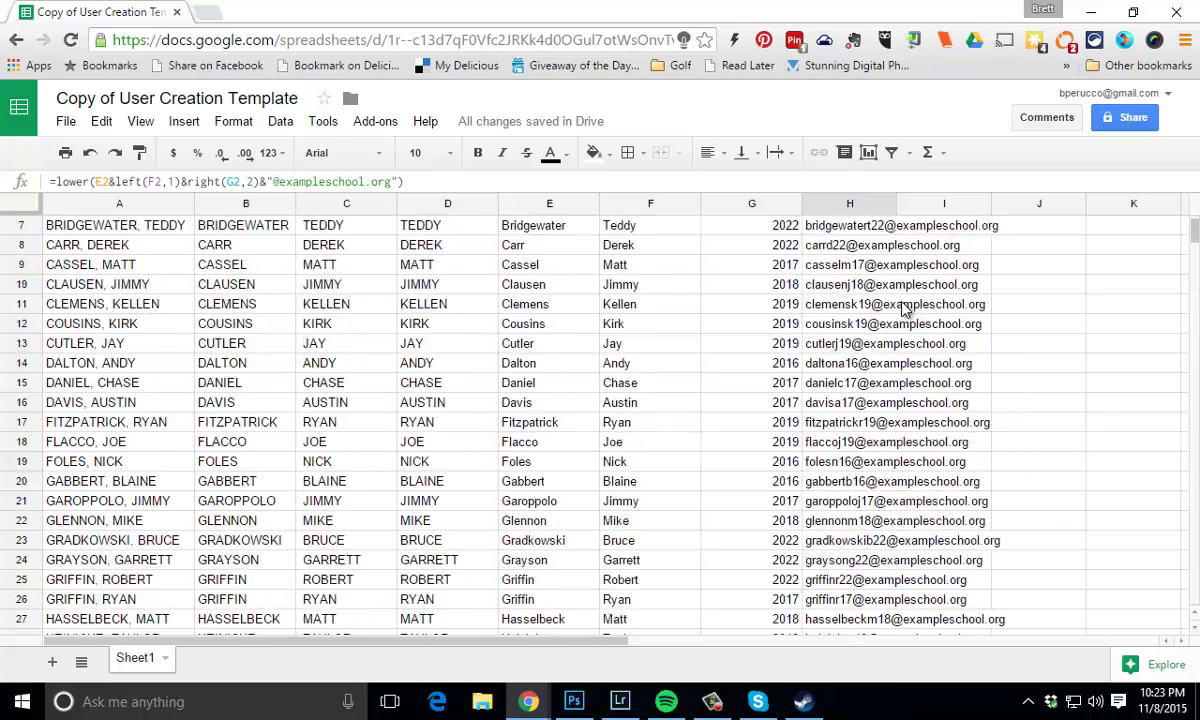